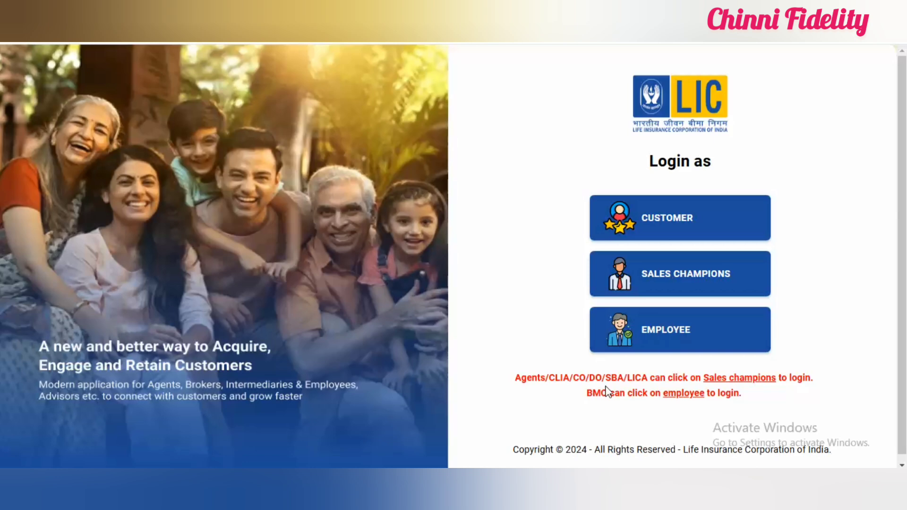
Step: Choose the Sales Champions login, activate the user ID field for OTP sign-in, and go to the agent dashboard
left_click(690, 279)
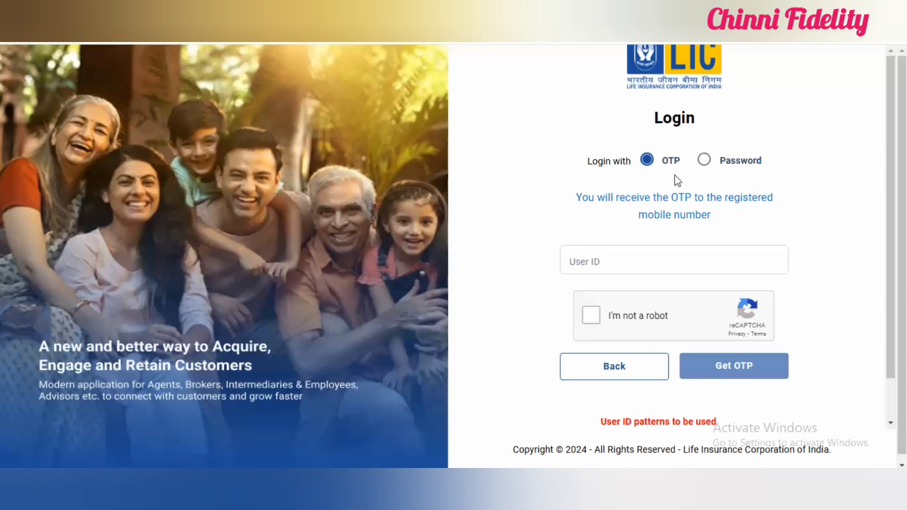
left_click(598, 267)
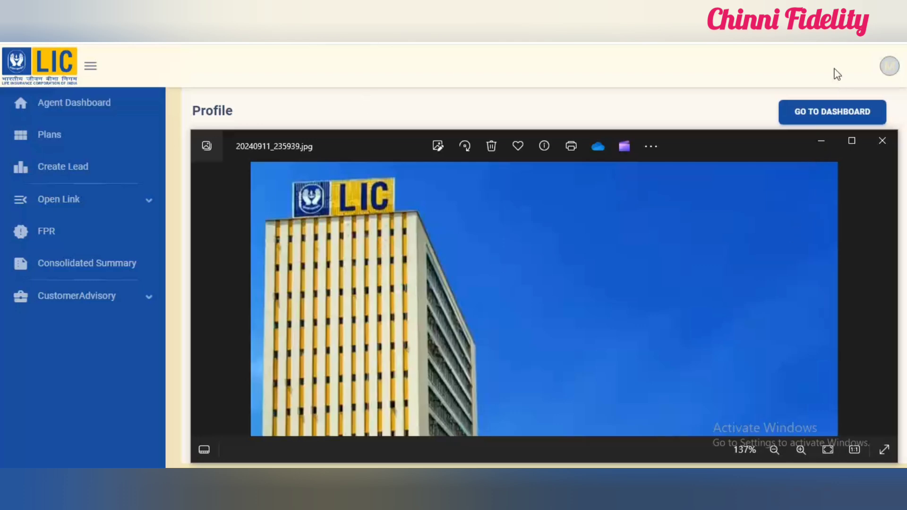
left_click(835, 115)
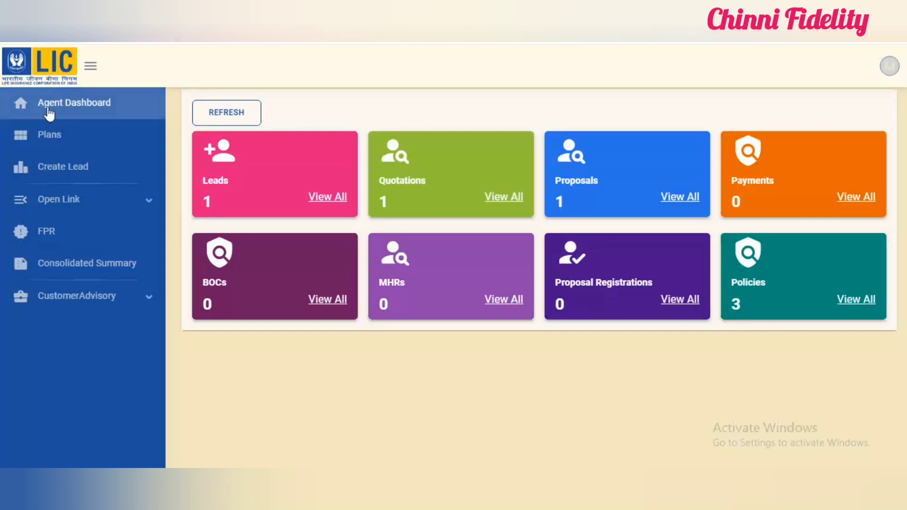
Step: Open the plans catalogue and browse the Endowment, Whole Life, Money Back, Health Plans and Term Assurance categories
left_click(114, 139)
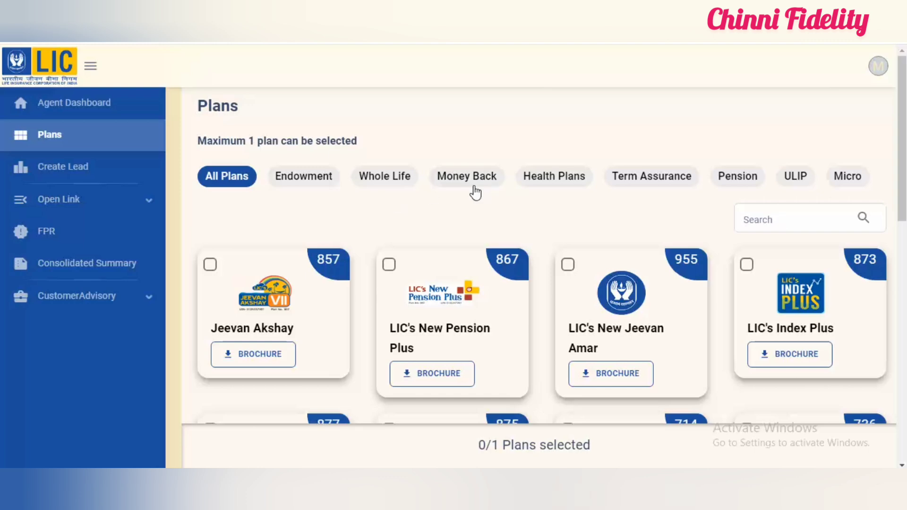
left_click(302, 189)
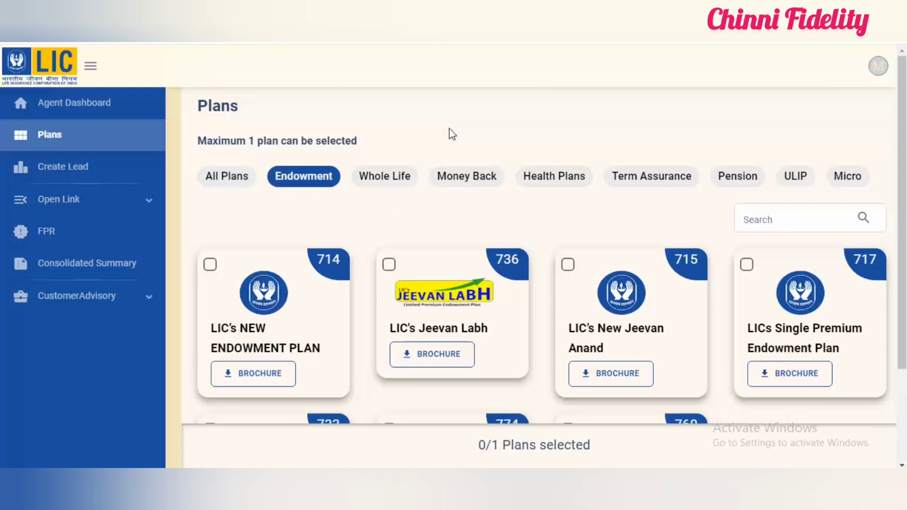
left_click(396, 187)
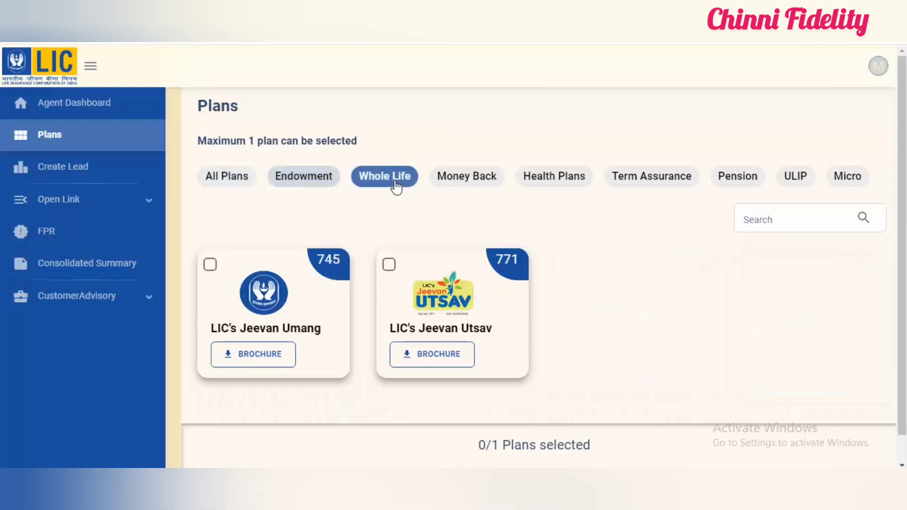
left_click(474, 188)
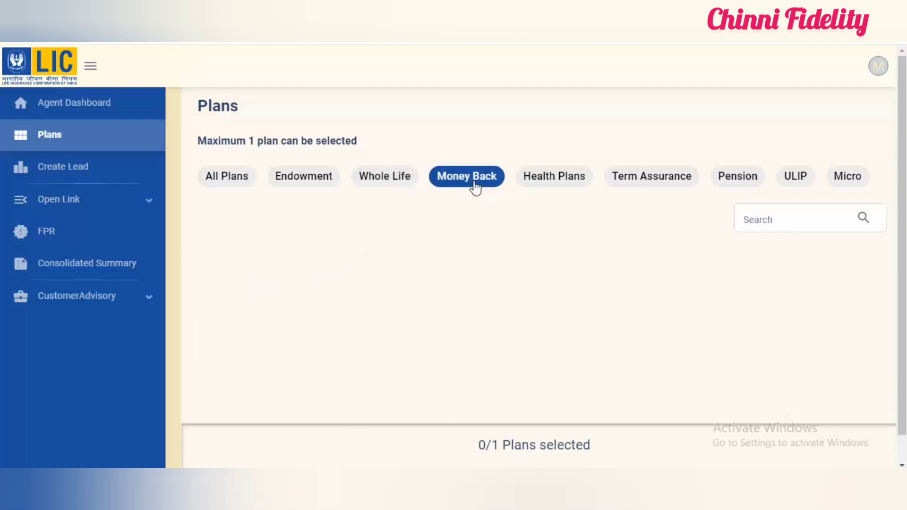
left_click(569, 187)
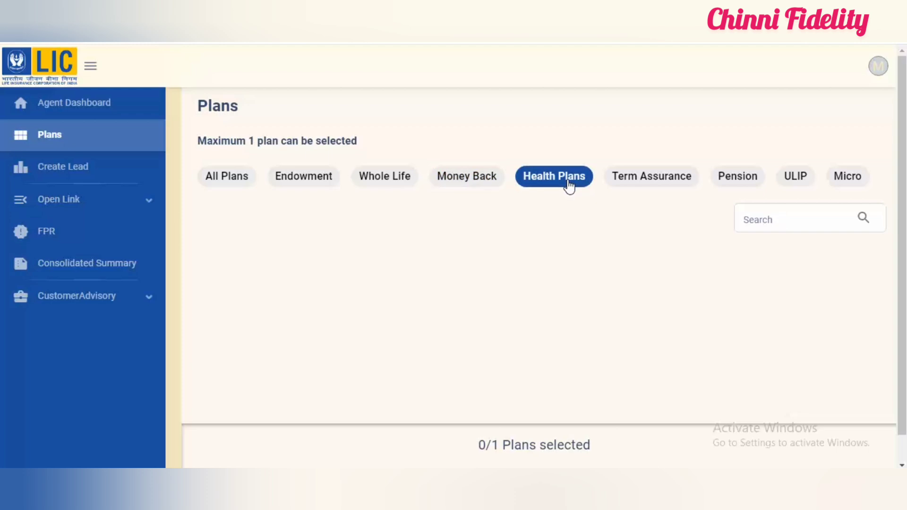
left_click(640, 183)
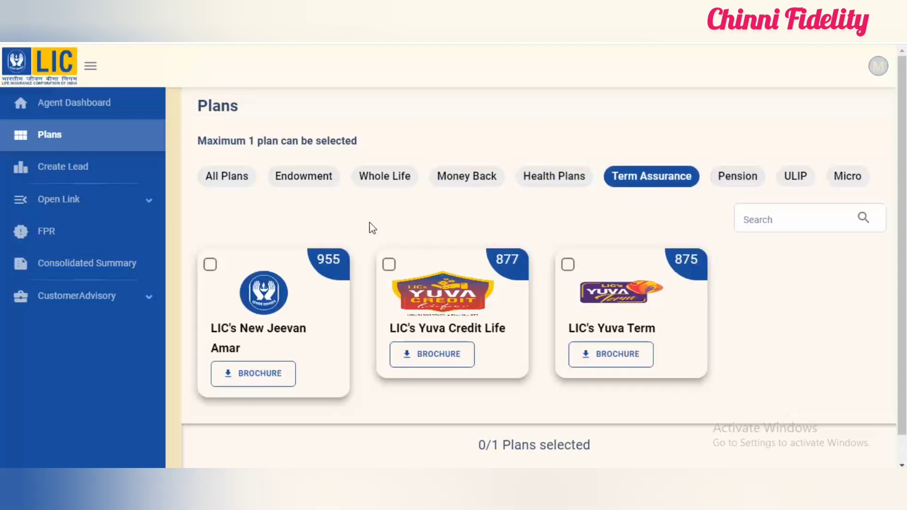
left_click(313, 185)
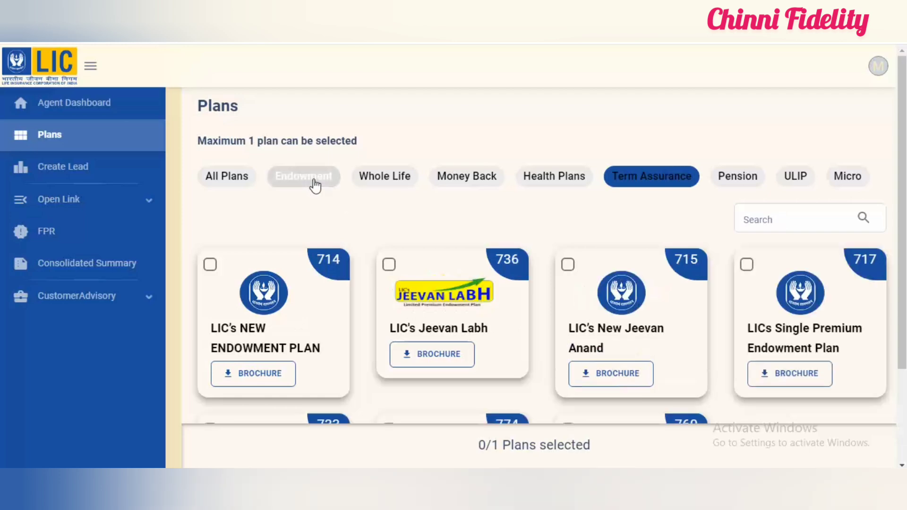
Step: Filter the plans to Whole Life, select LIC's Jeevan Umang (plan 745) and proceed to its quotation form
left_click(379, 184)
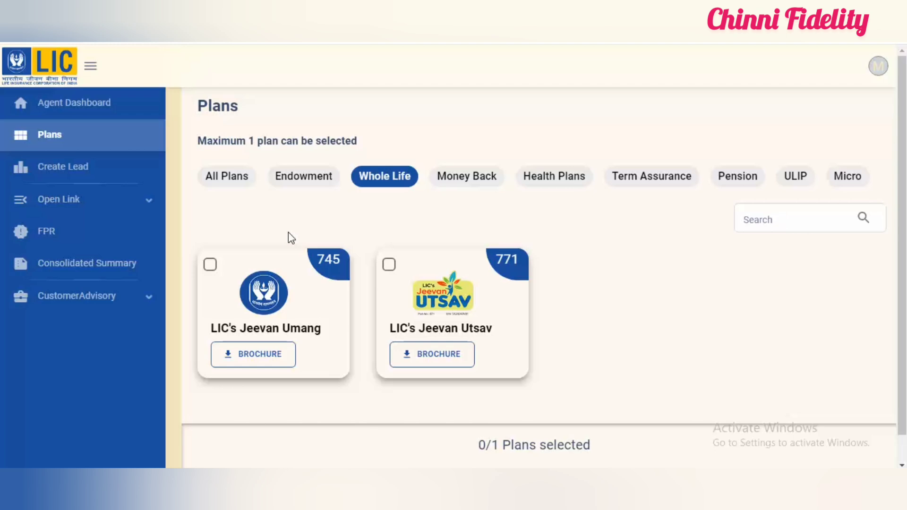
left_click(208, 269)
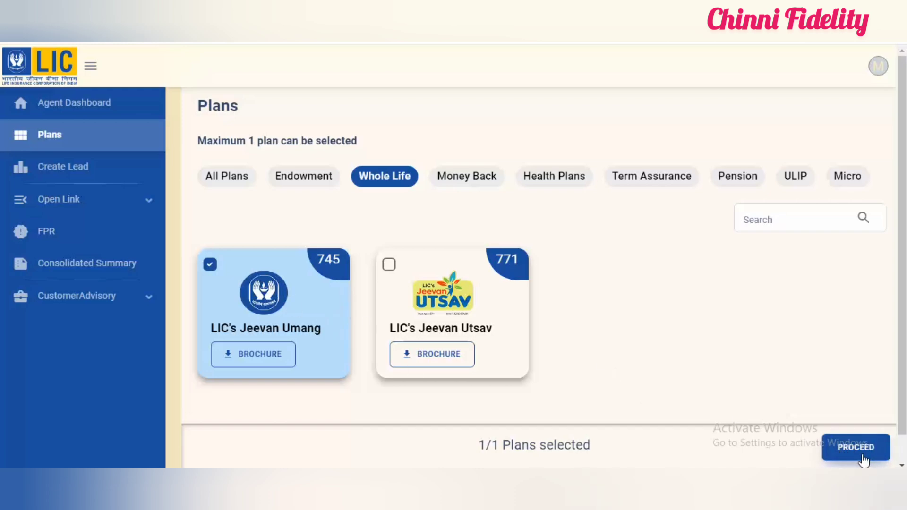
left_click(209, 265)
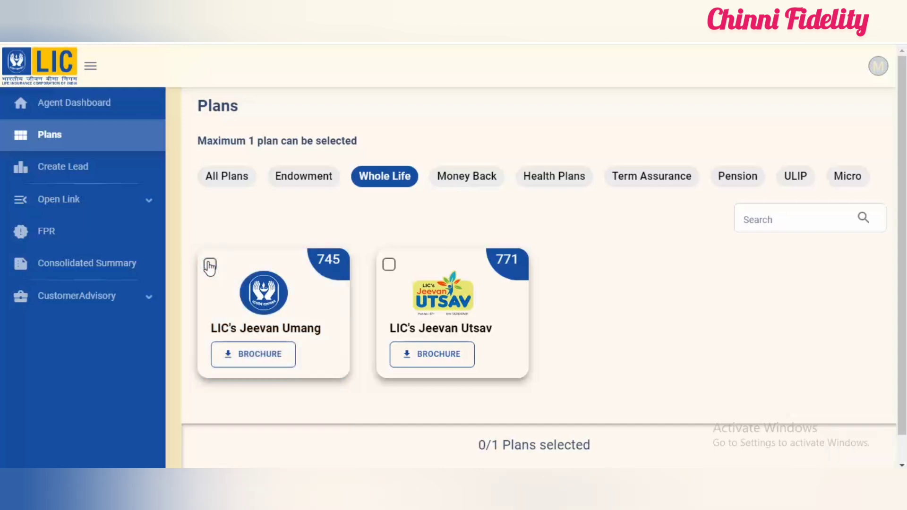
left_click(210, 266)
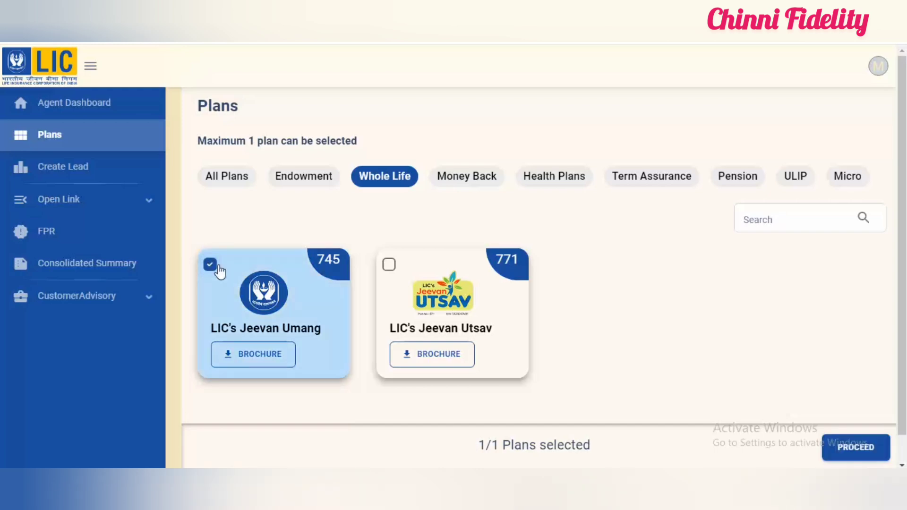
left_click(856, 447)
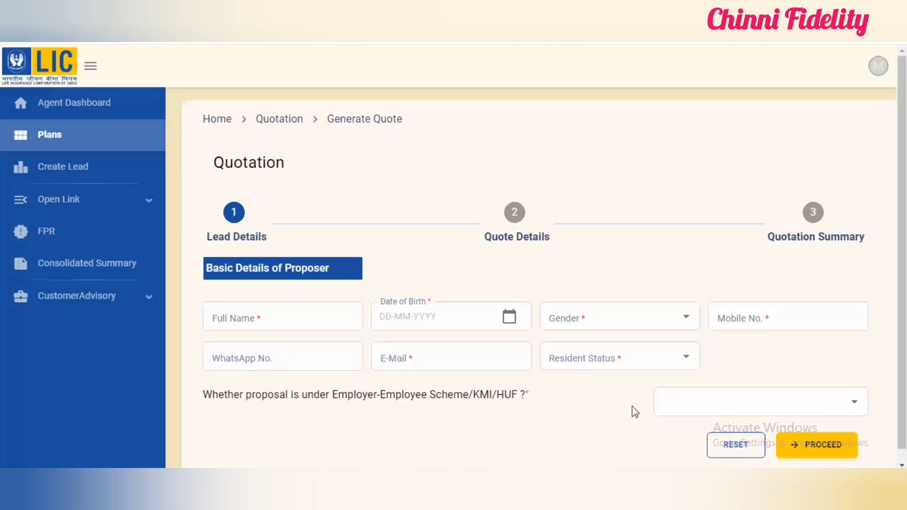
Step: Answer No to the Employer-Employee Scheme/KMI/HUF question and set the proposer's resident status to Resident Indian
left_click(746, 399)
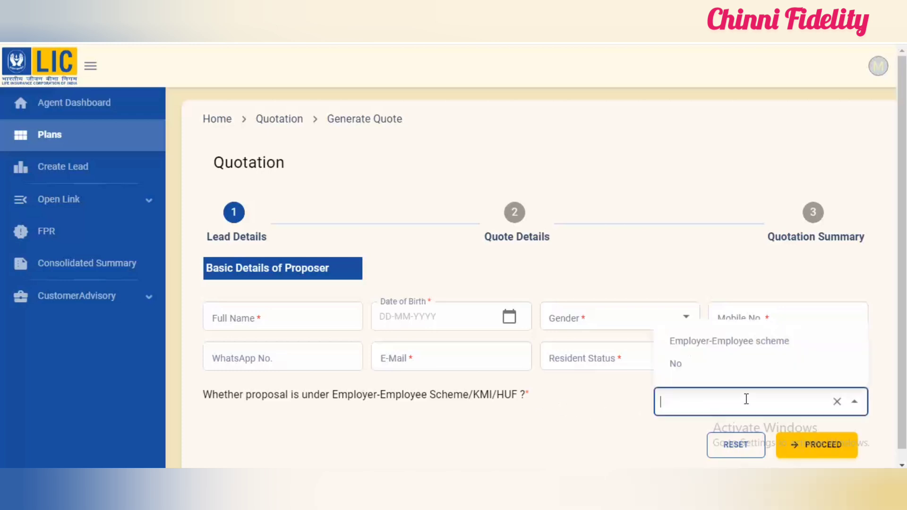
left_click(707, 365)
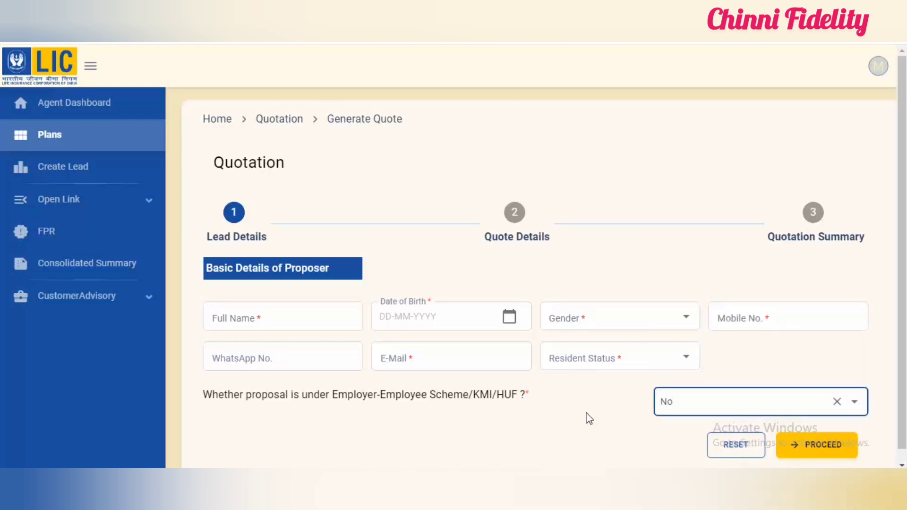
left_click(716, 407)
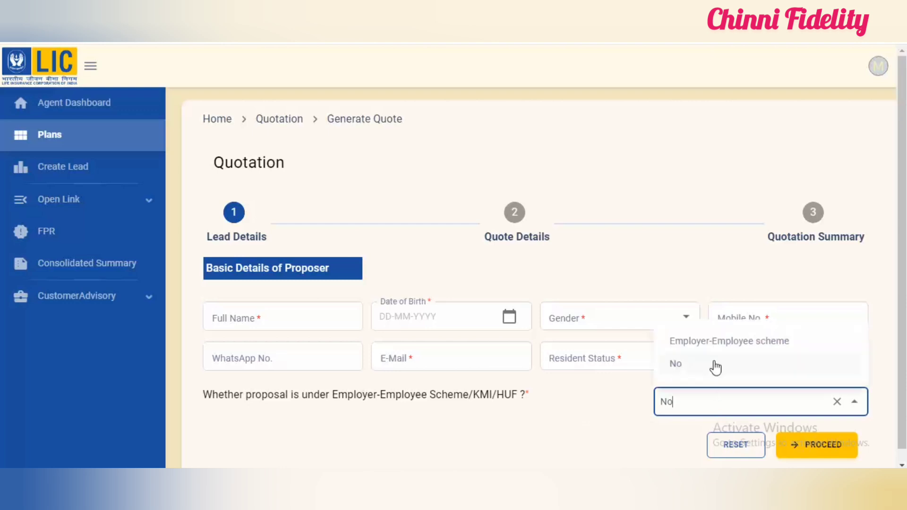
left_click(619, 417)
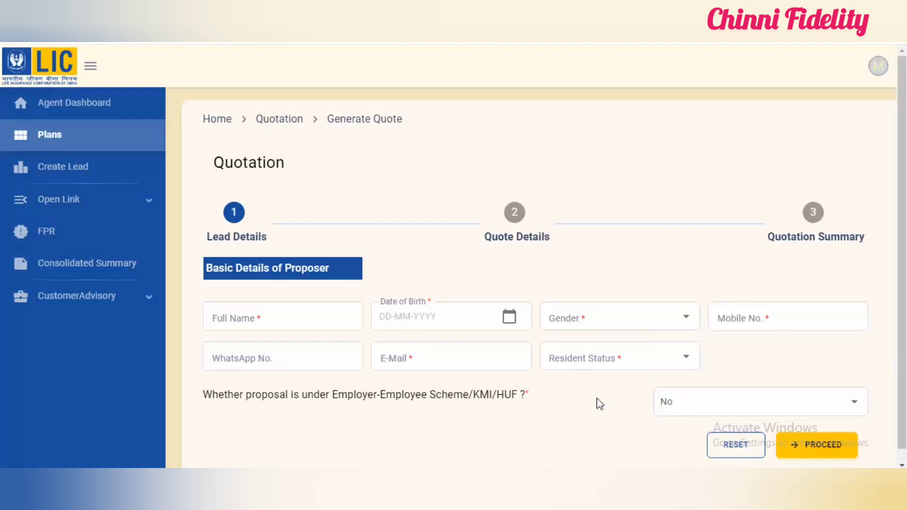
left_click(610, 357)
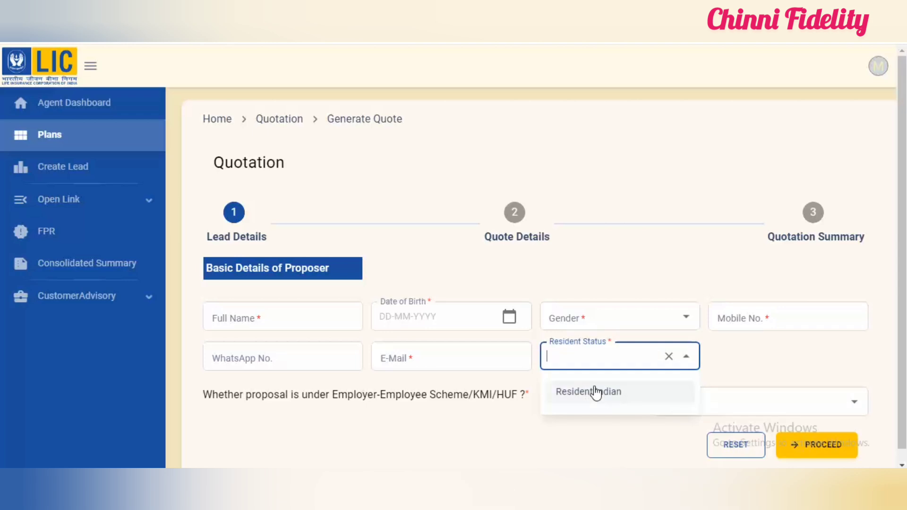
left_click(596, 392)
Step: Set the proposer's gender to Male in the basic details
left_click(471, 348)
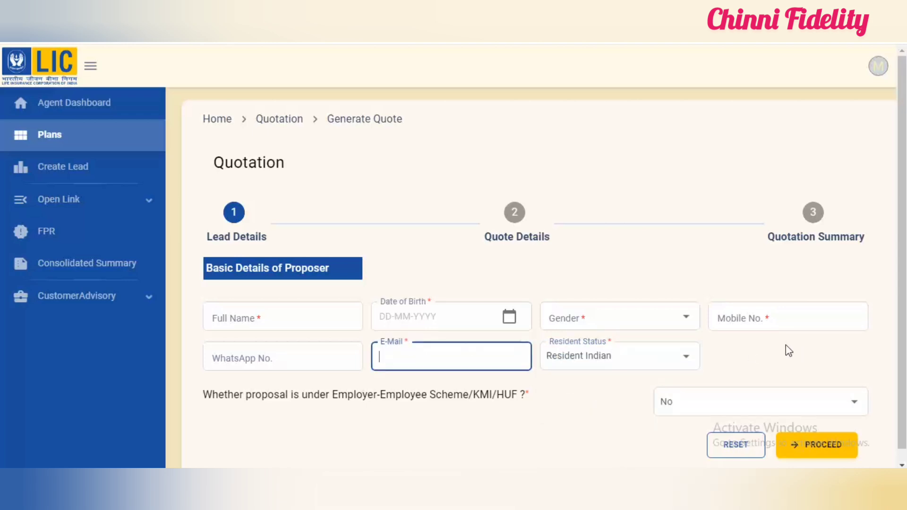
left_click(753, 323)
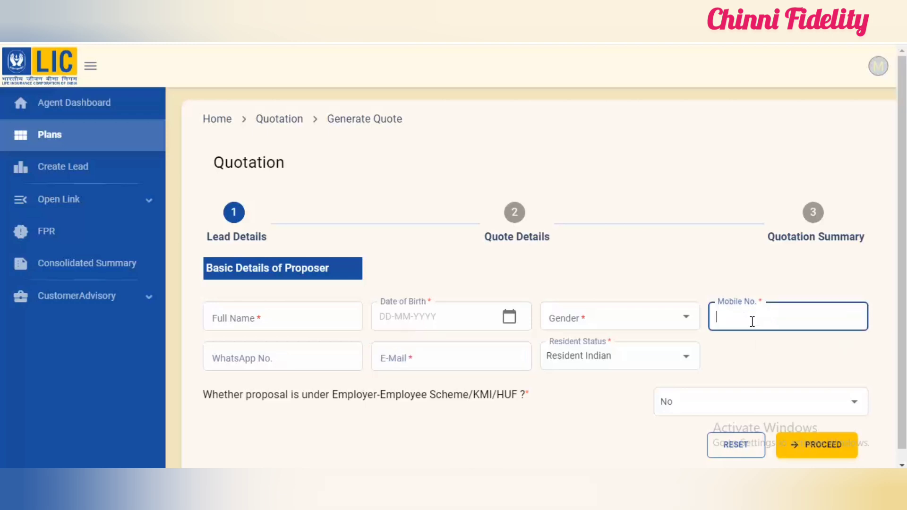
left_click(597, 323)
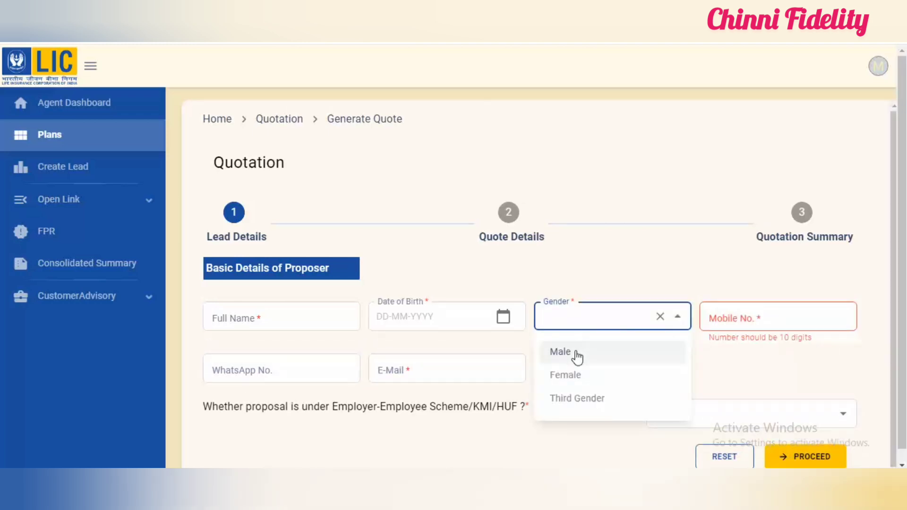
left_click(575, 351)
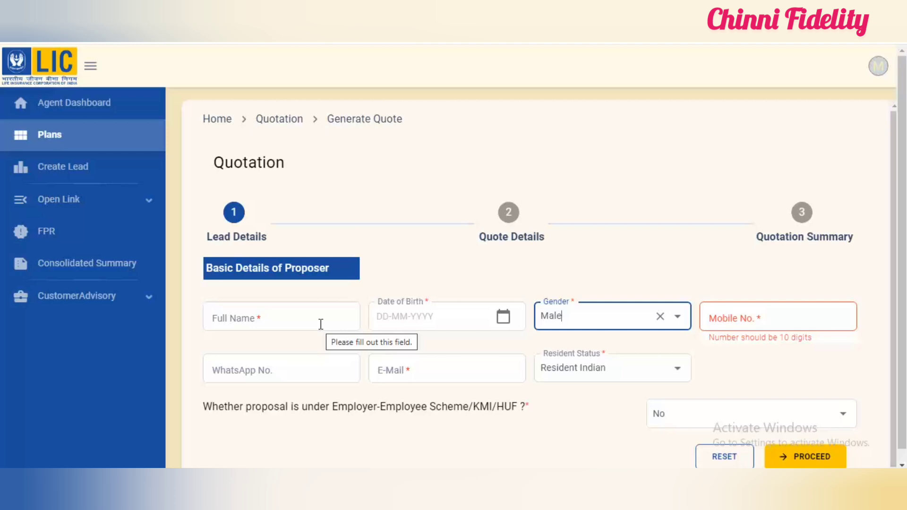
left_click(285, 308)
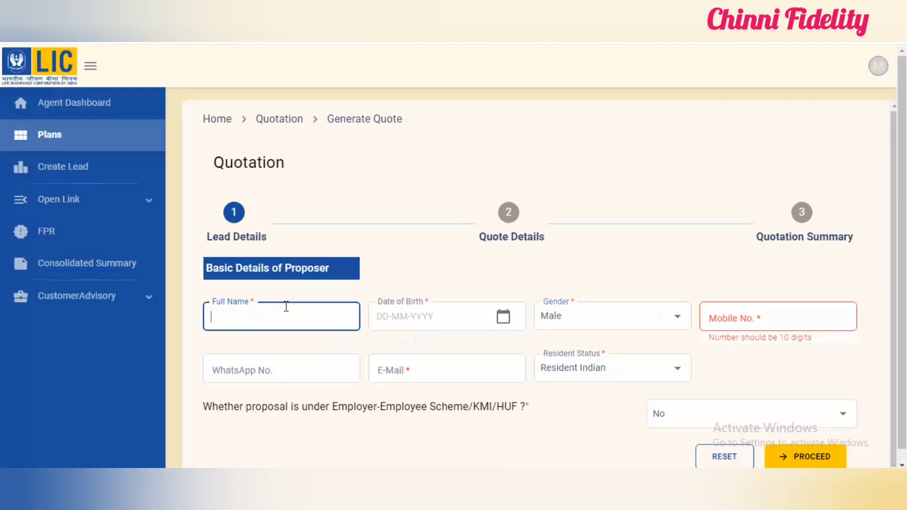
left_click(433, 321)
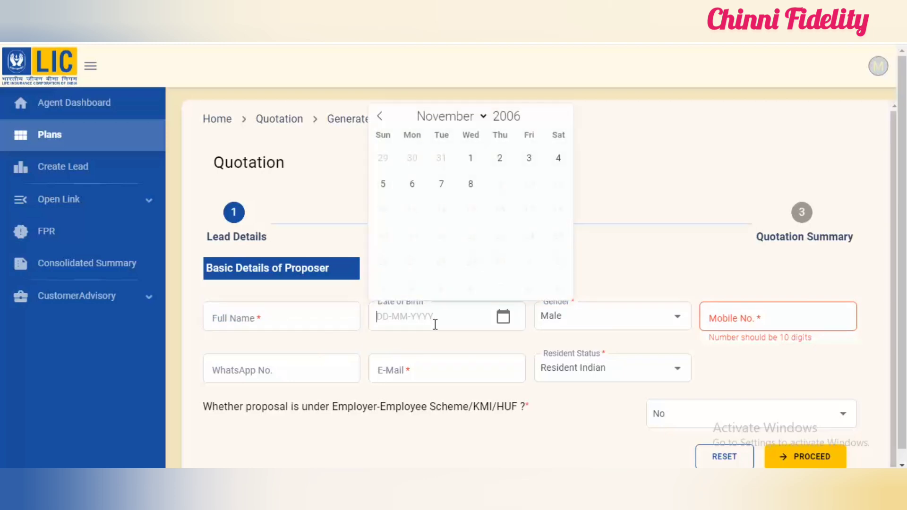
left_click(609, 291)
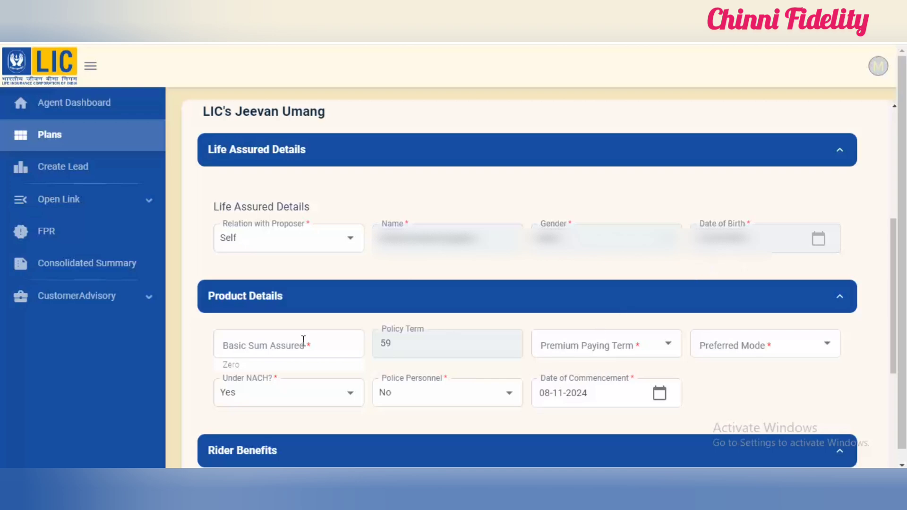
Step: Set the Jeevan Umang basic sum assured to 1250000 and the premium paying term to 15
left_click(255, 343)
type("1")
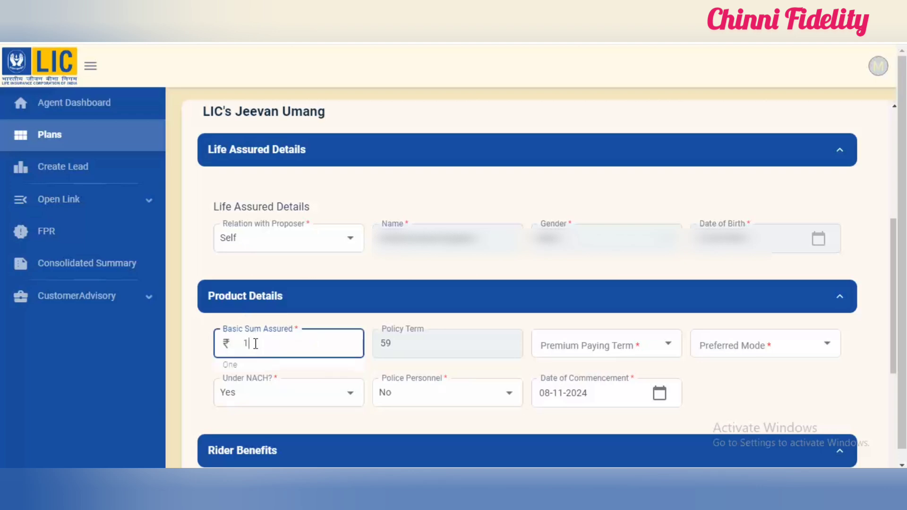
type("250000")
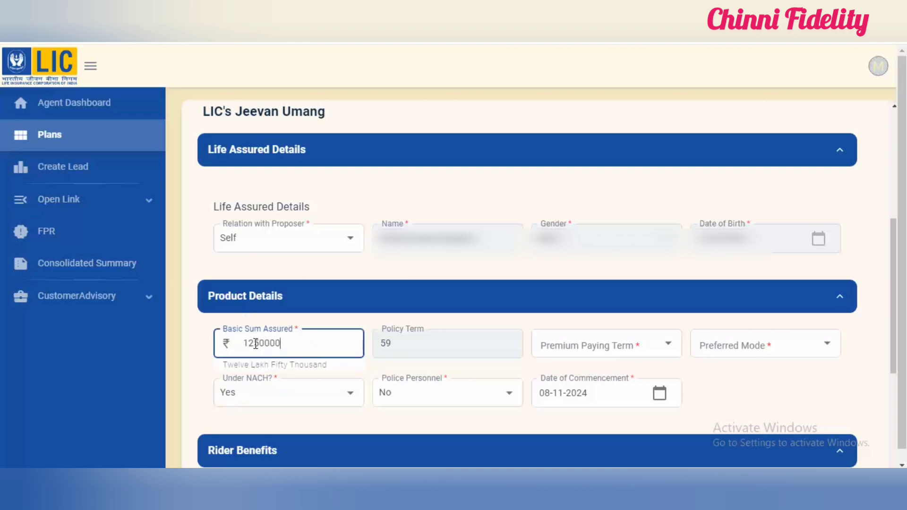
left_click(195, 349)
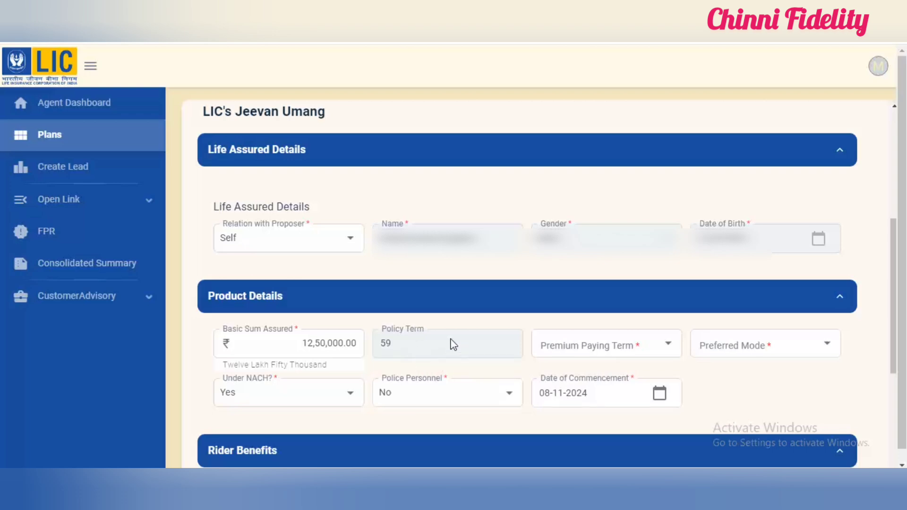
left_click(626, 349)
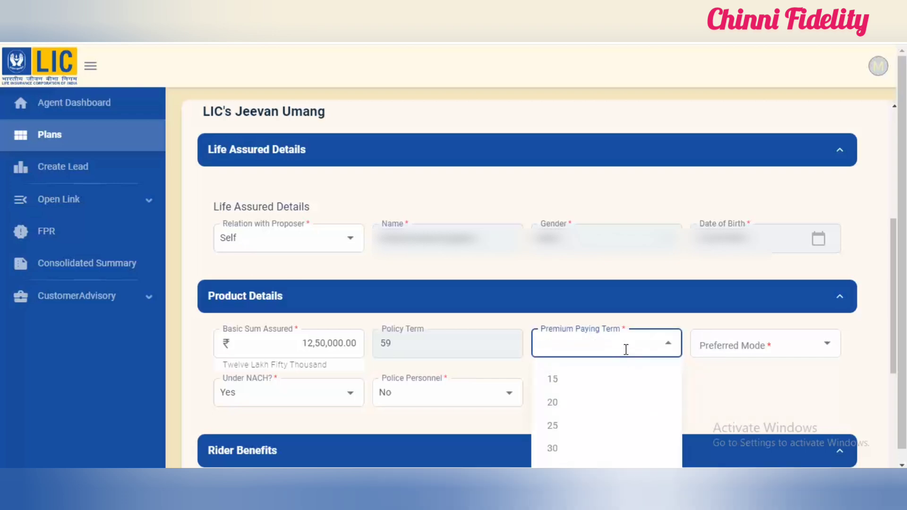
left_click(588, 386)
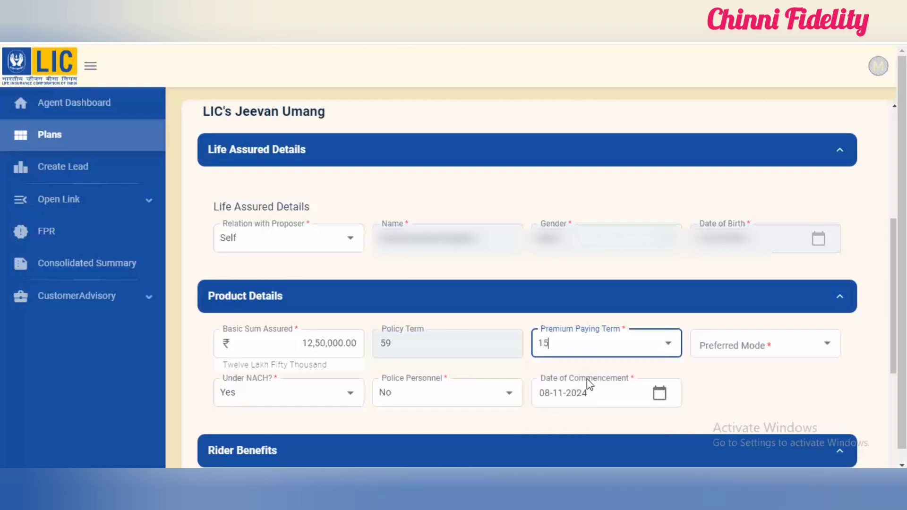
Step: Try the Yearly and Monthly preferred premium modes with Under NACH set to Yes
left_click(782, 340)
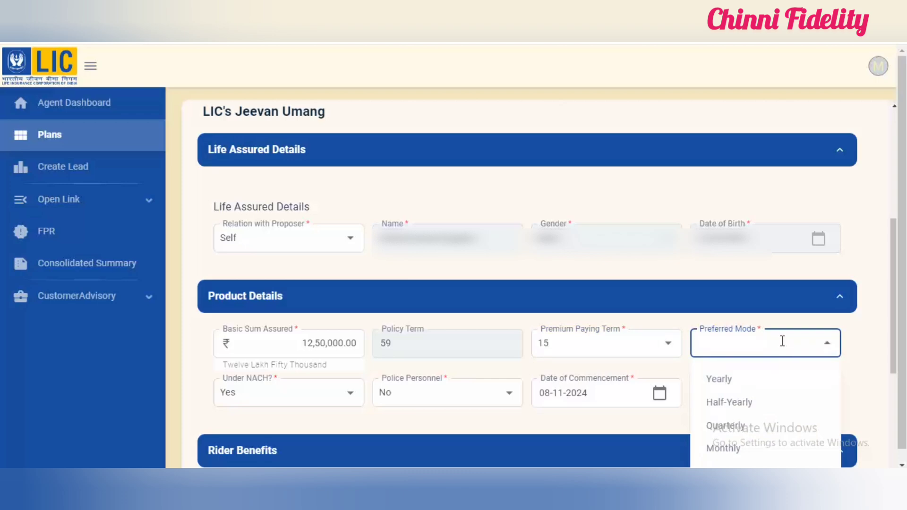
left_click(764, 377)
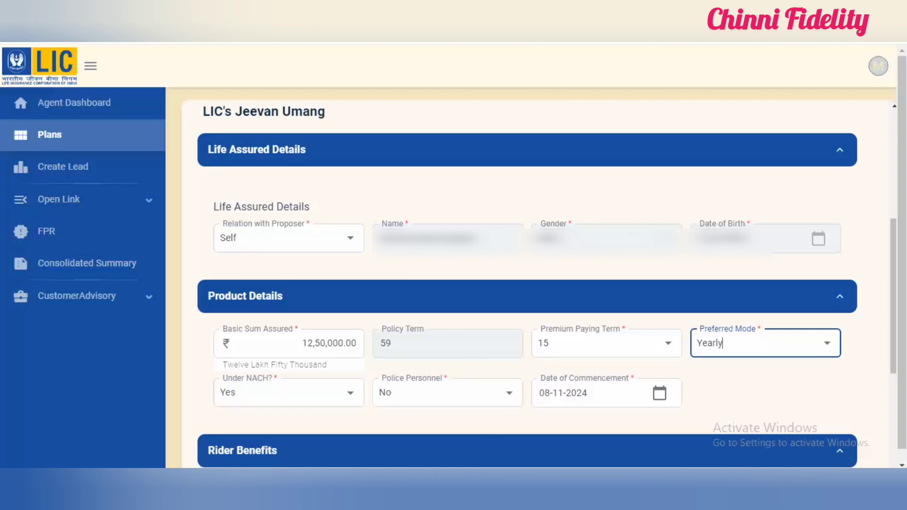
left_click(734, 349)
left_click(721, 448)
left_click(319, 392)
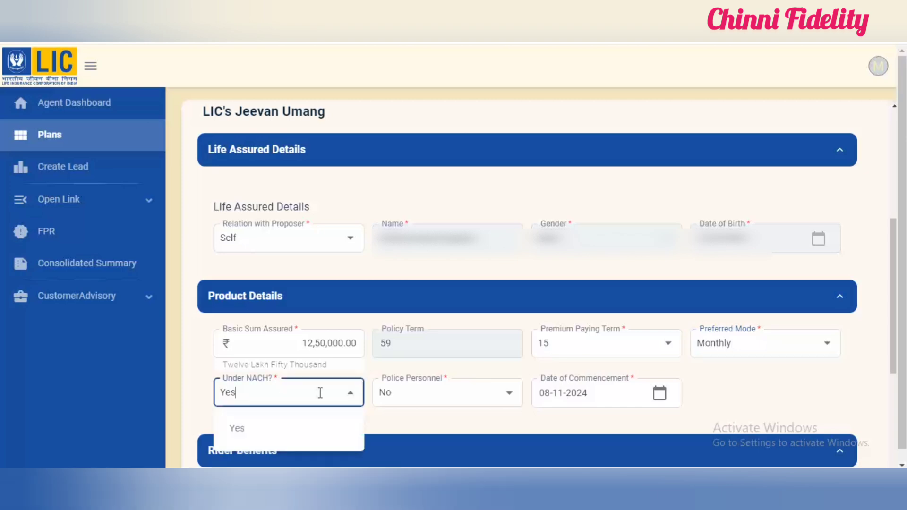
left_click(317, 428)
left_click(742, 401)
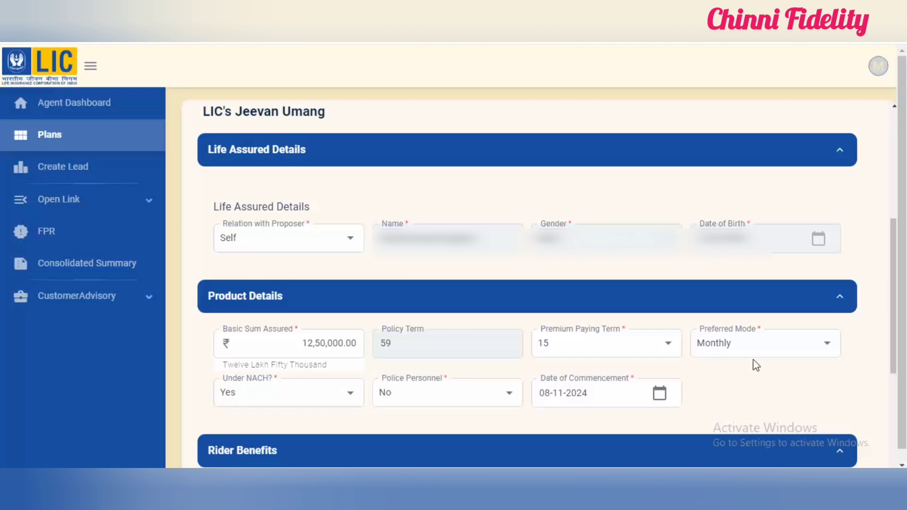
Step: Set the preferred premium mode to Yearly and Under NACH to No in the product details
left_click(758, 345)
left_click(733, 377)
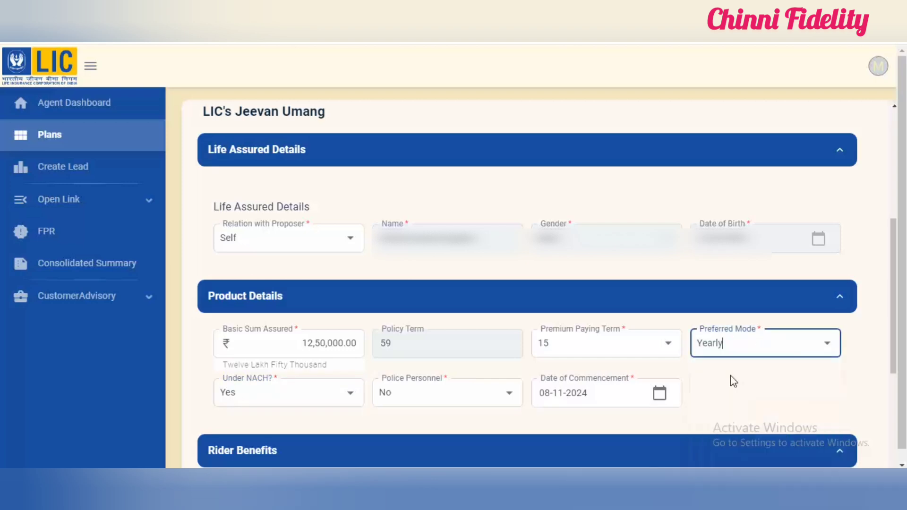
left_click(345, 398)
left_click(283, 355)
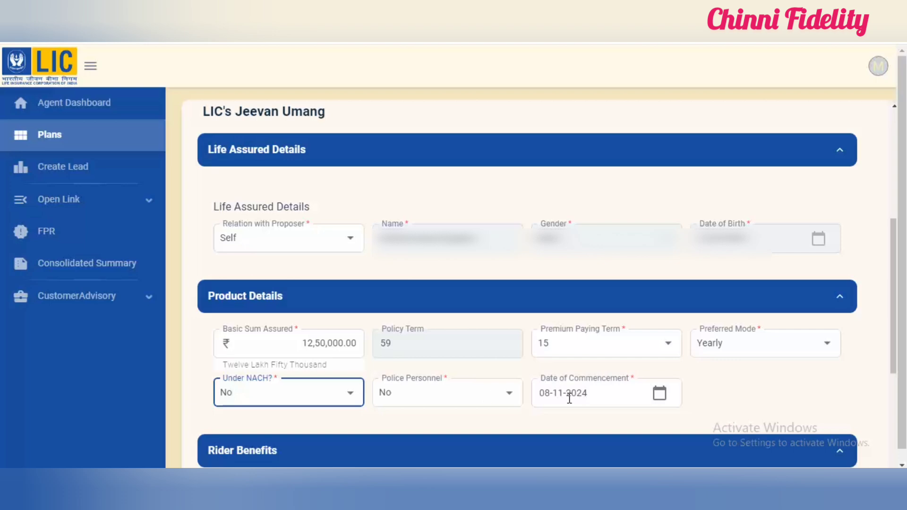
Step: Look through October and November 2024 in the Date of Commencement calendar
left_click(658, 401)
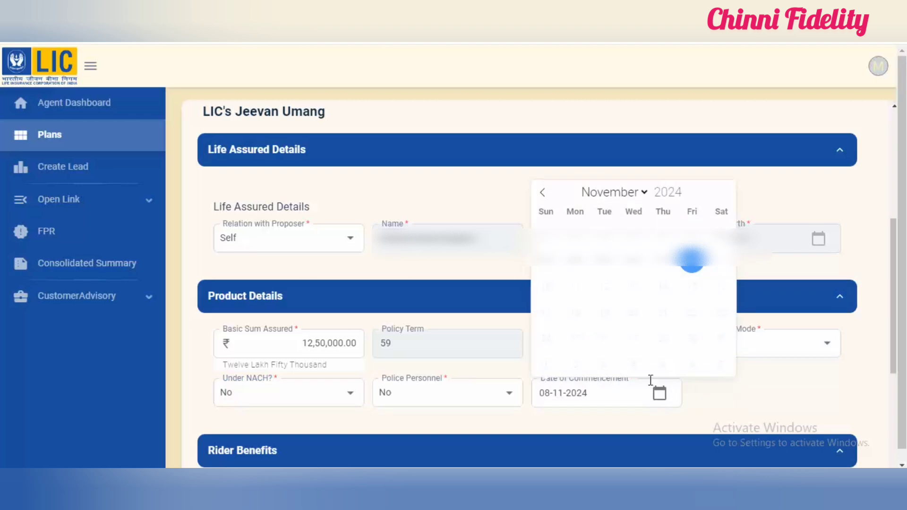
left_click(542, 194)
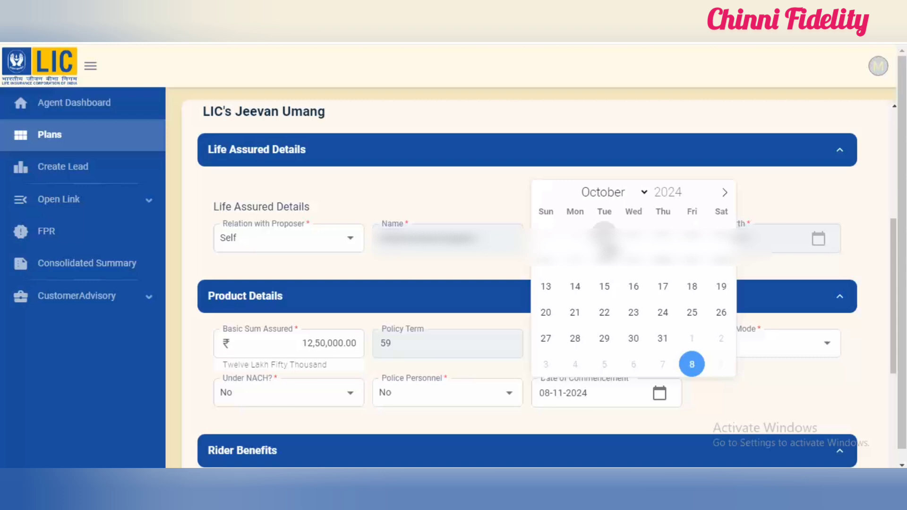
left_click(724, 194)
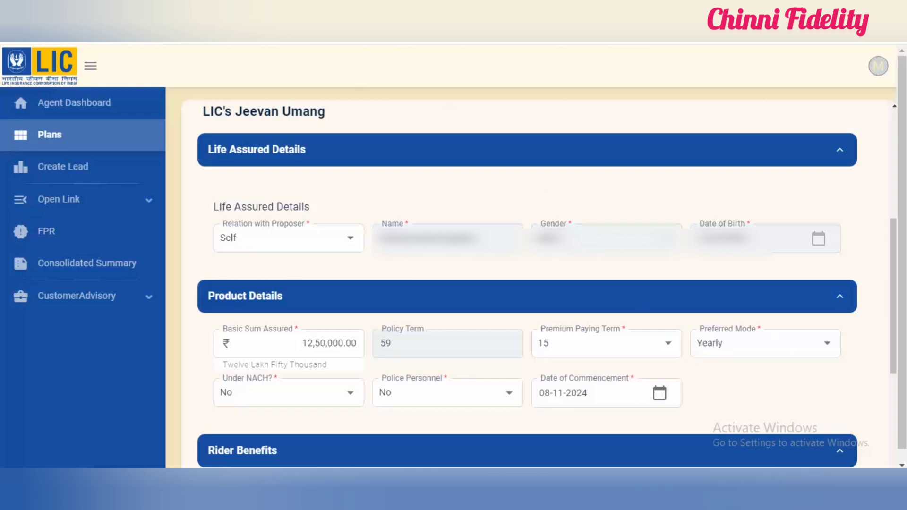
Step: Select ADDB REQUIRED as the main life's accident benefit with a sum assured of 1250000, keeping the term rider at No
scroll(472, 186, "down", 5)
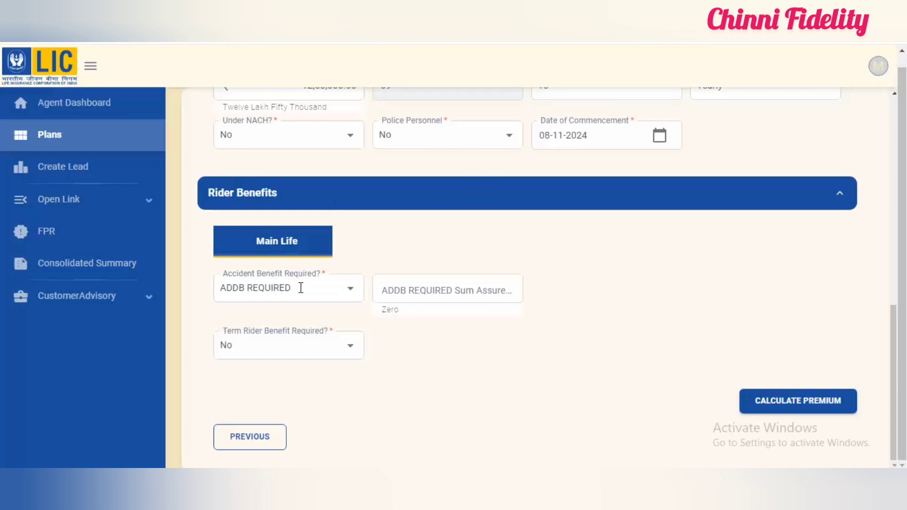
left_click(315, 292)
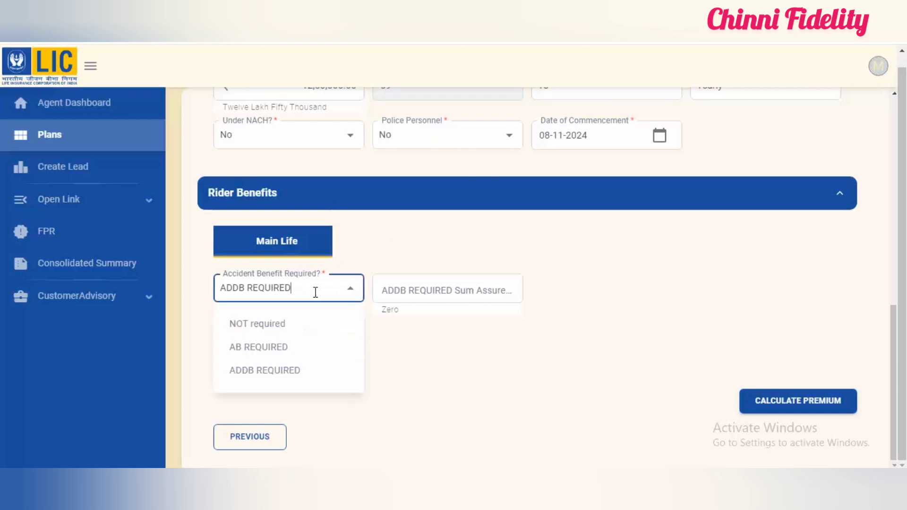
left_click(302, 378)
left_click(438, 290)
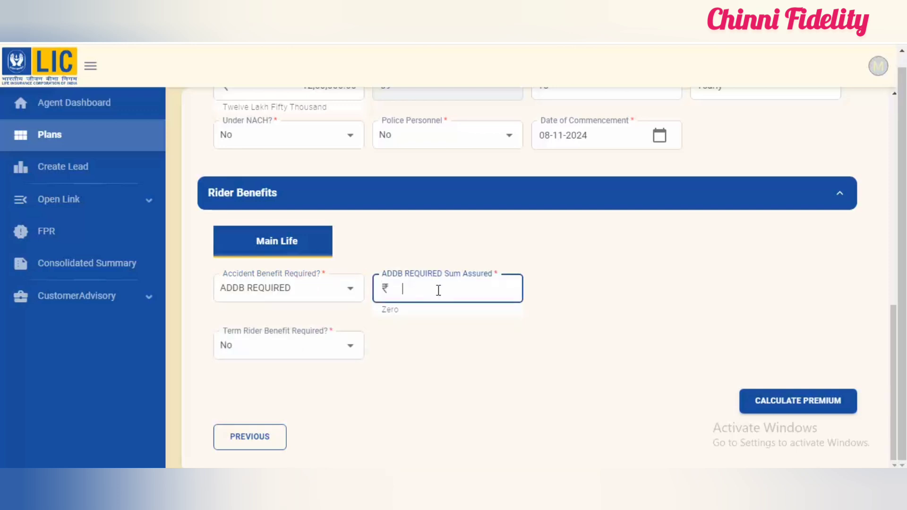
type("12500000")
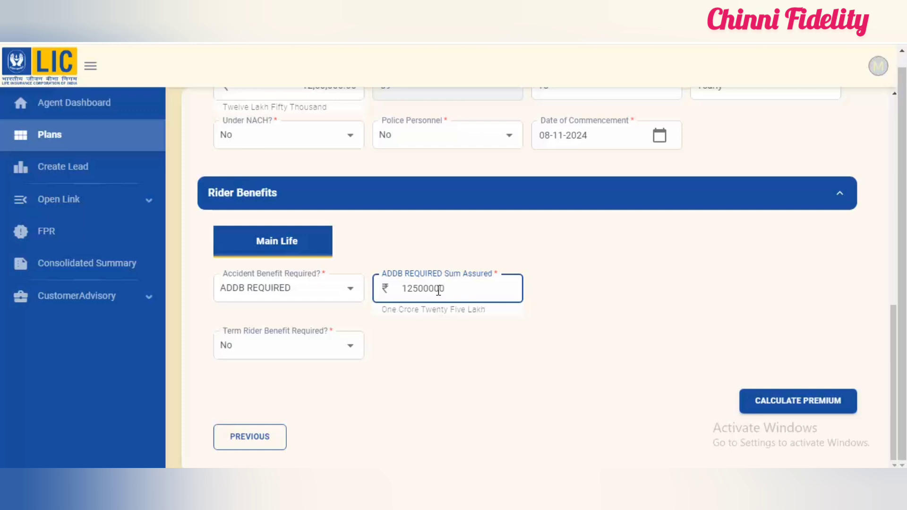
left_click(495, 341)
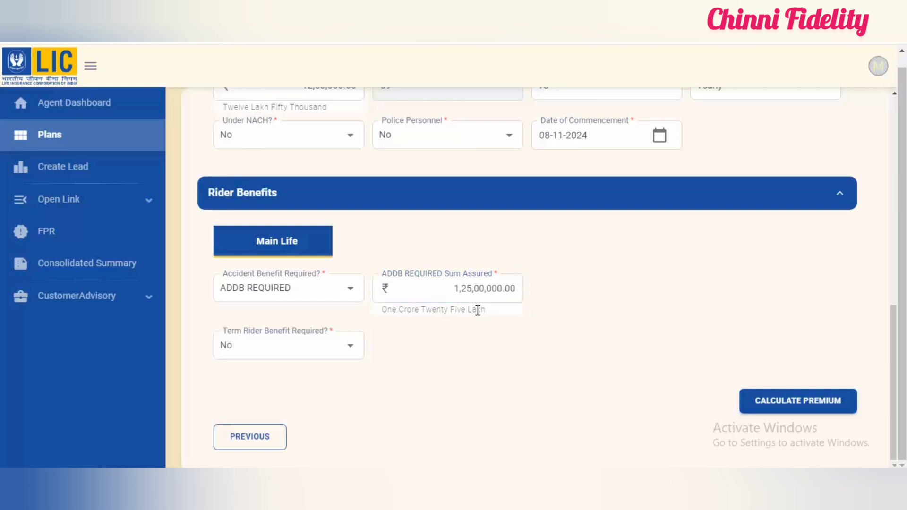
left_click(497, 285)
key("BackSpace")
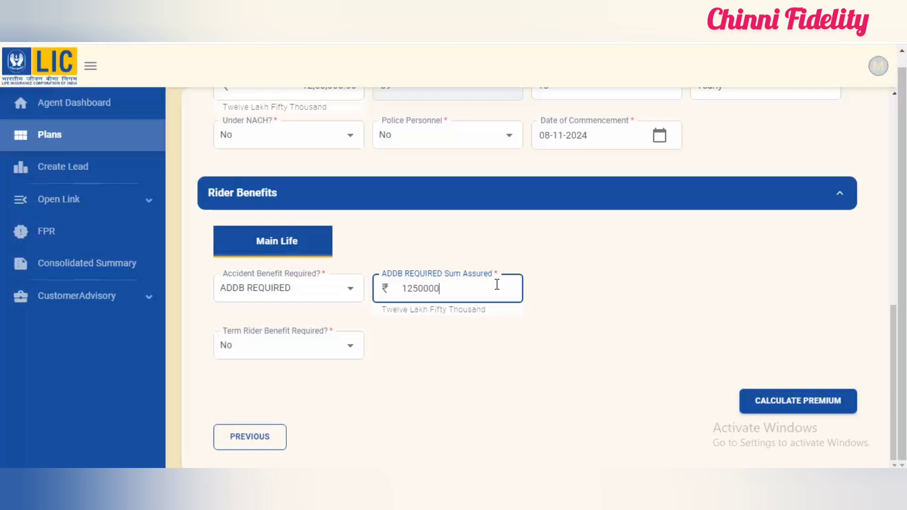
left_click(532, 357)
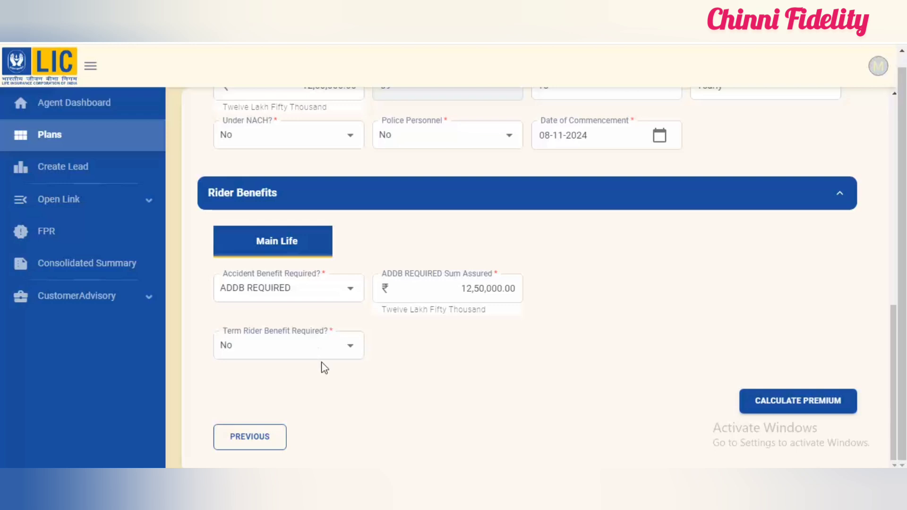
left_click(319, 347)
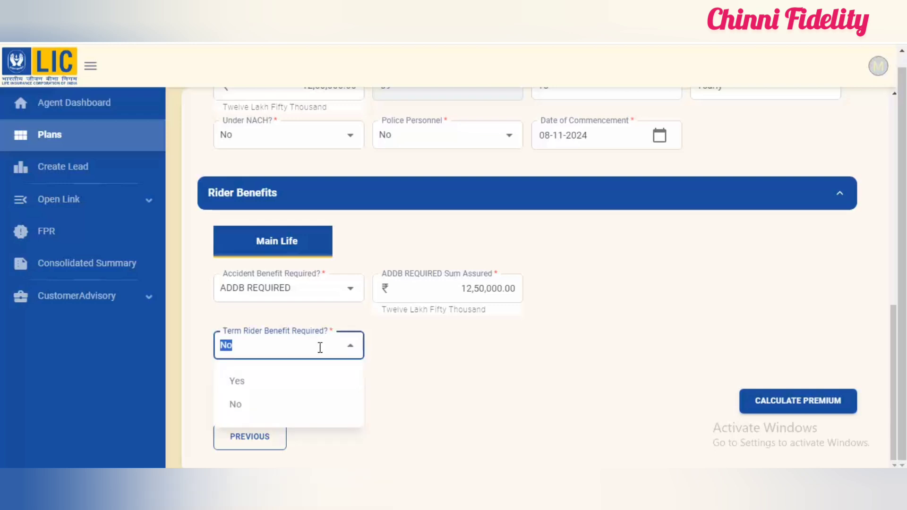
left_click(444, 367)
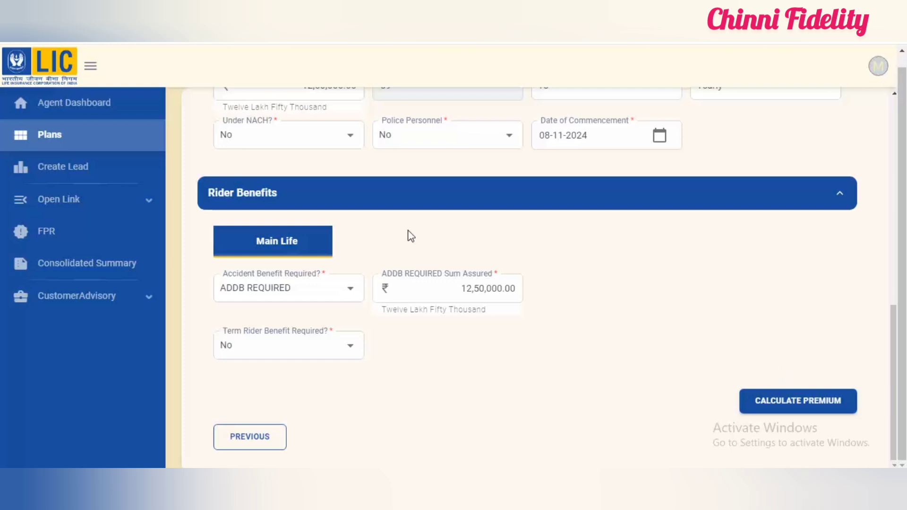
Step: Set the basic sum assured to 1200000 in the product details
scroll(367, 87, "up", 2)
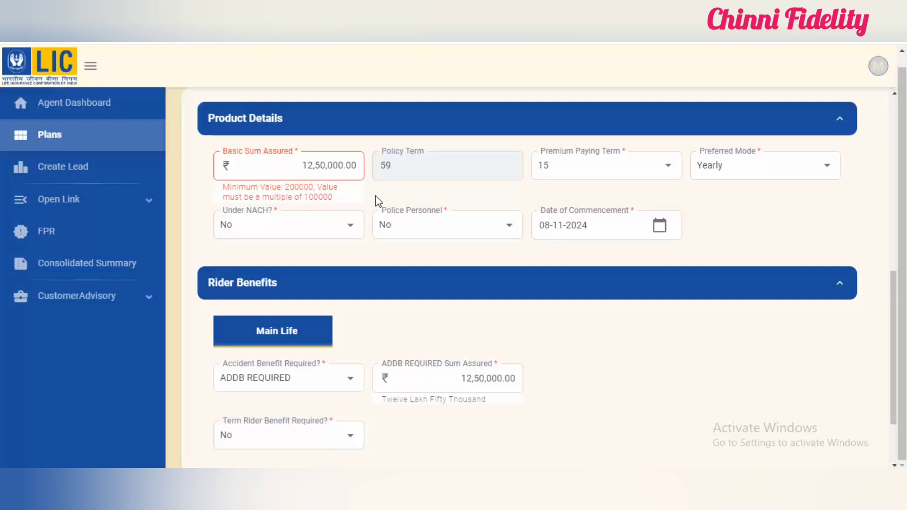
left_click(320, 165)
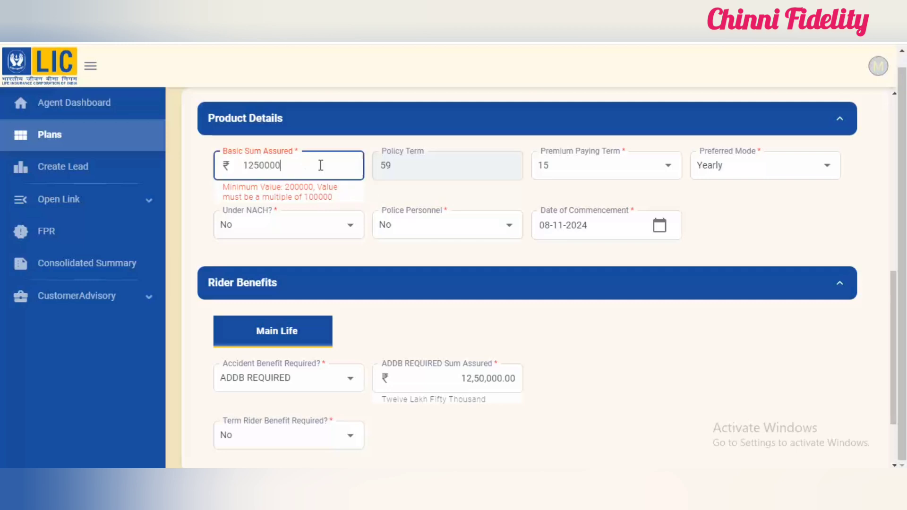
key("BackSpace")
key("BackSpace")
key("BackSpace")
key("BackSpace")
key("BackSpace")
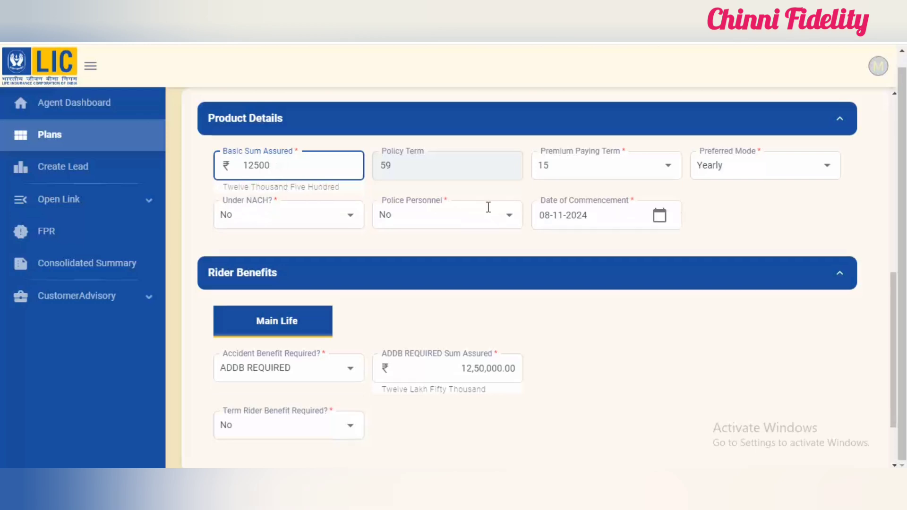
type("00000")
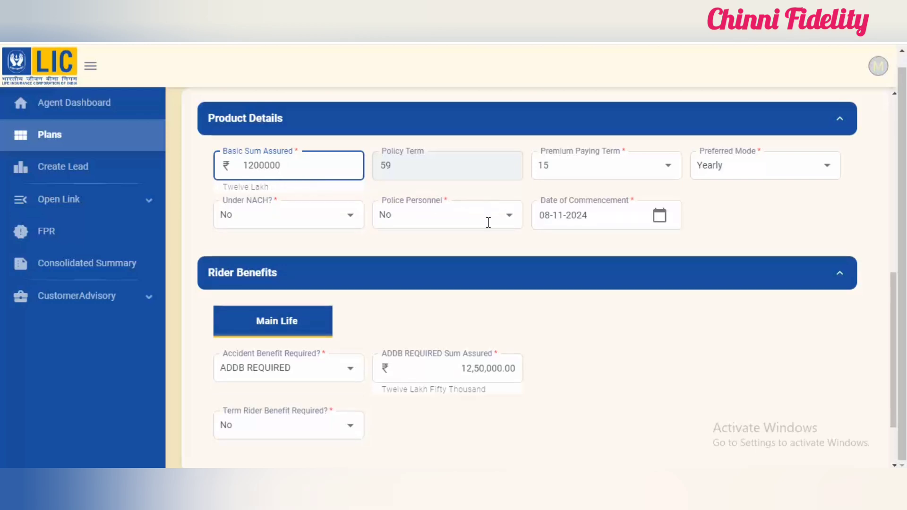
left_click(570, 382)
Step: Set the ADDB rider's sum assured to 1200000
left_click(512, 377)
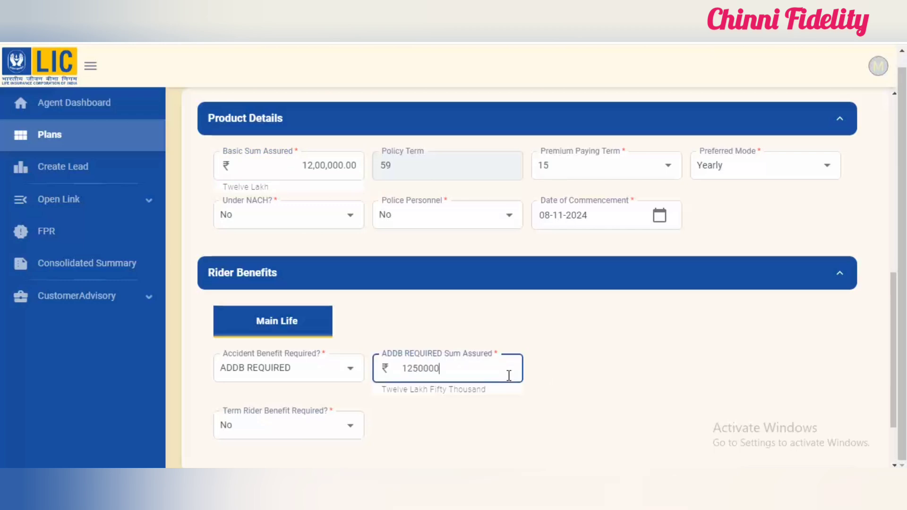
key("BackSpace")
key("BackSpace")
key("BackSpace")
key("BackSpace")
key("BackSpace")
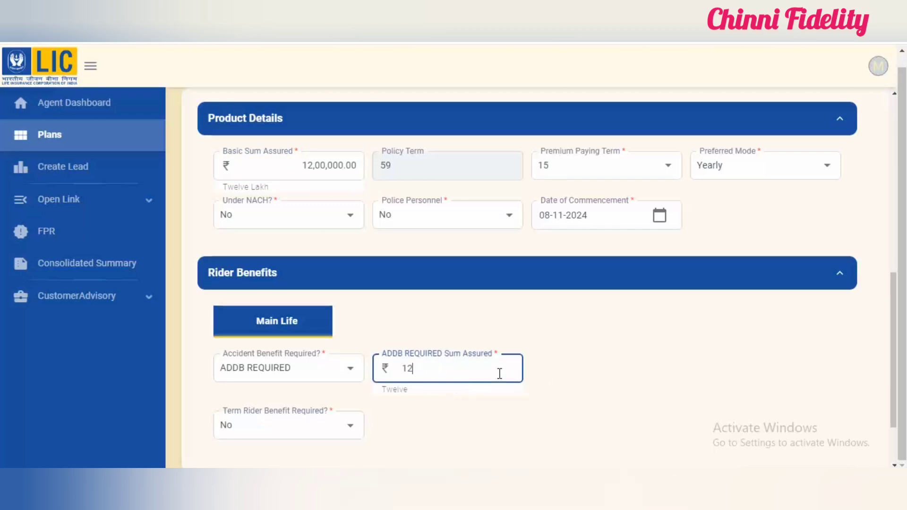
type("00000")
left_click(572, 386)
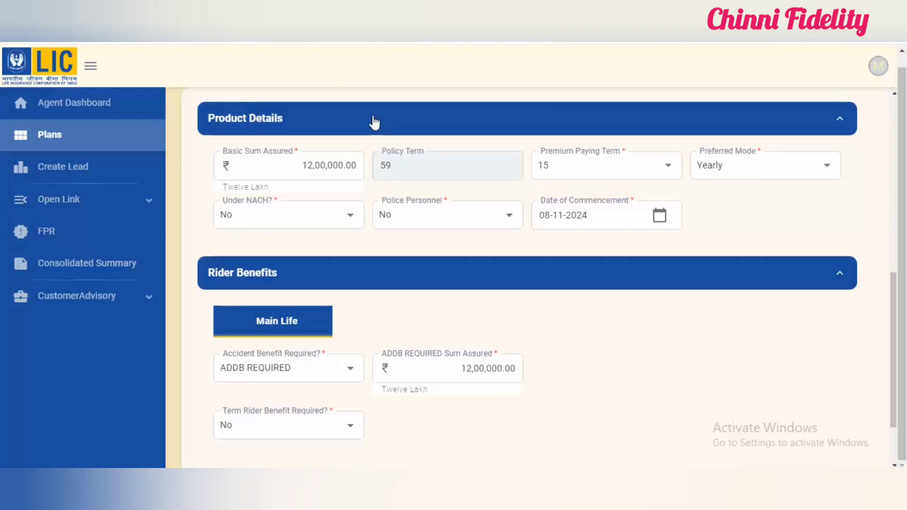
scroll(368, 116, "down", 5)
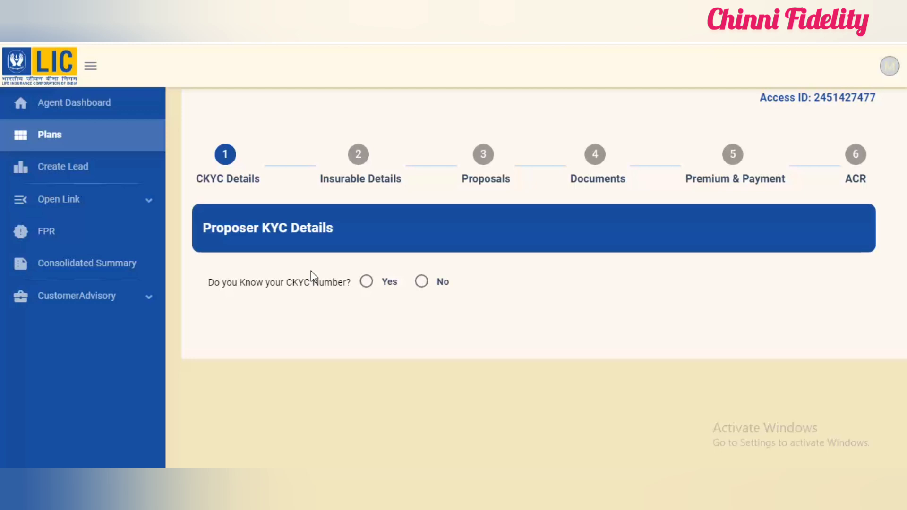
Step: Answer No to knowing the CKYC number and choose Aadhaar details for the proposer's KYC
left_click(366, 282)
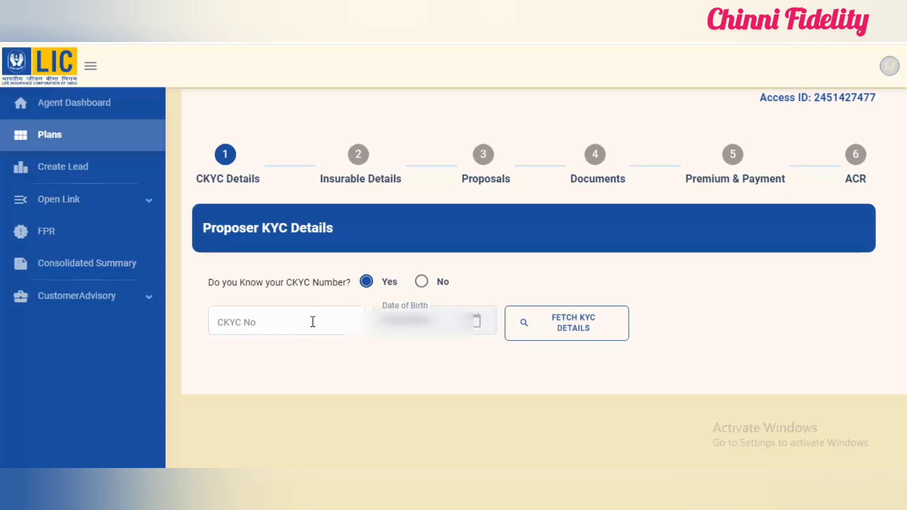
left_click(422, 284)
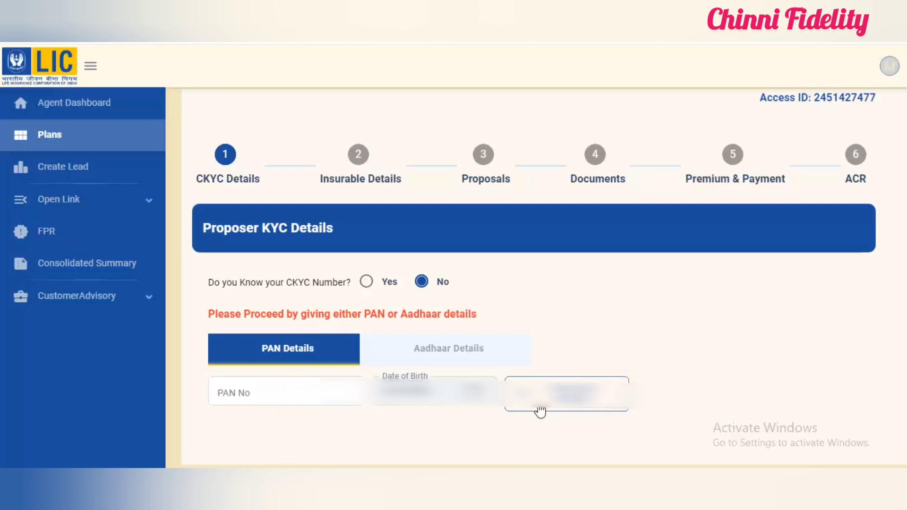
left_click(435, 357)
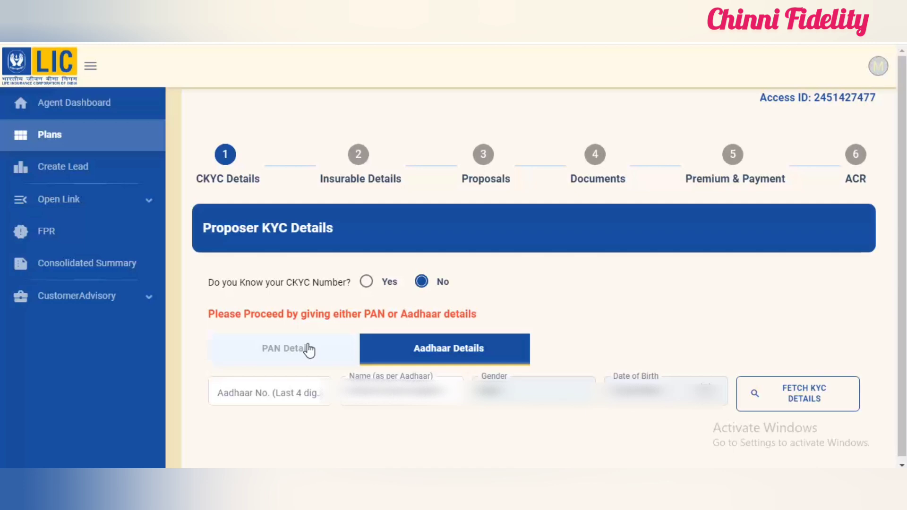
left_click(285, 389)
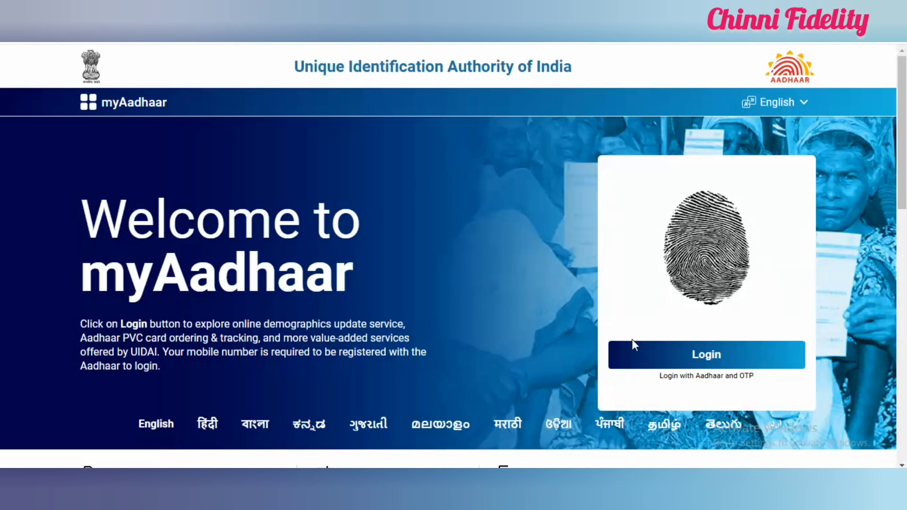
Step: Switch to the myAadhaar site, log in with the Aadhaar number, captcha and OTP, and look through the available services
left_click(712, 353)
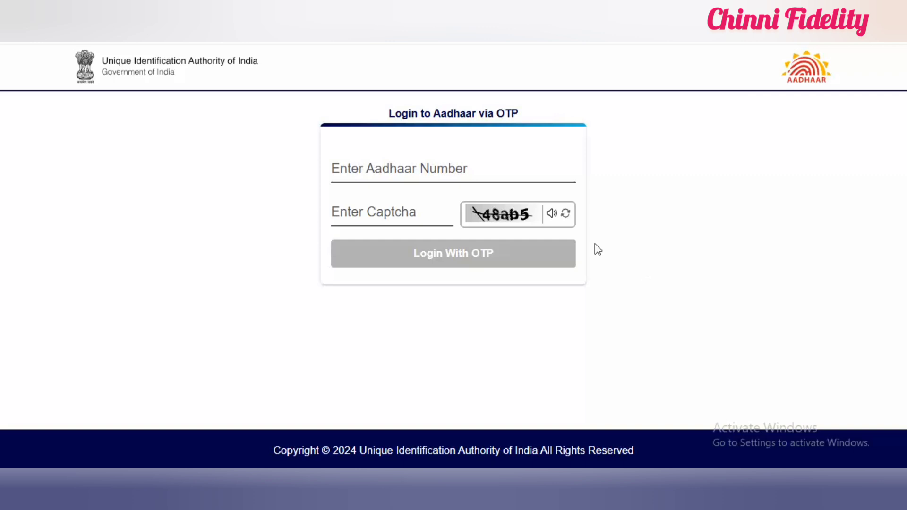
left_click(447, 173)
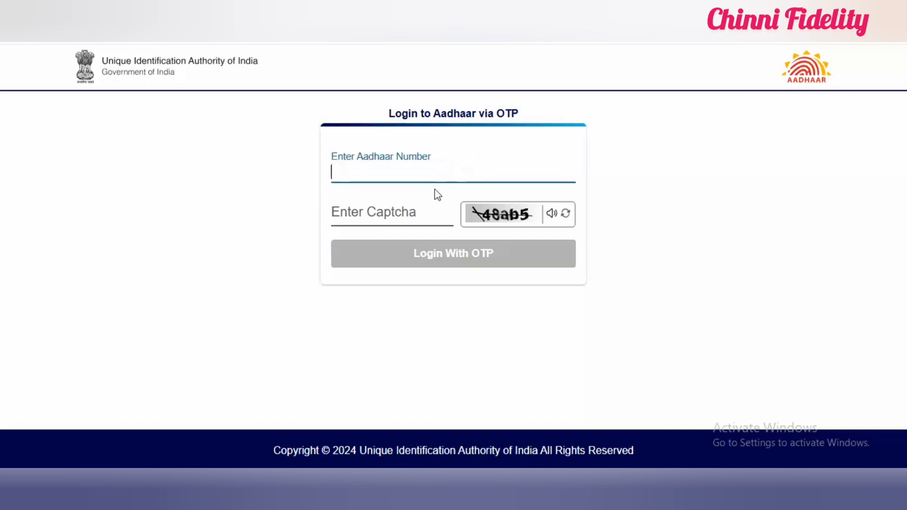
left_click(409, 208)
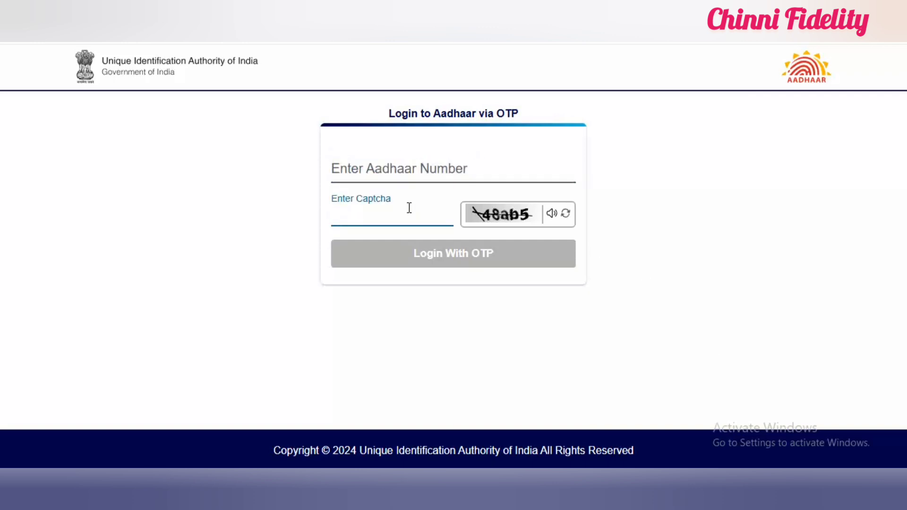
left_click(398, 166)
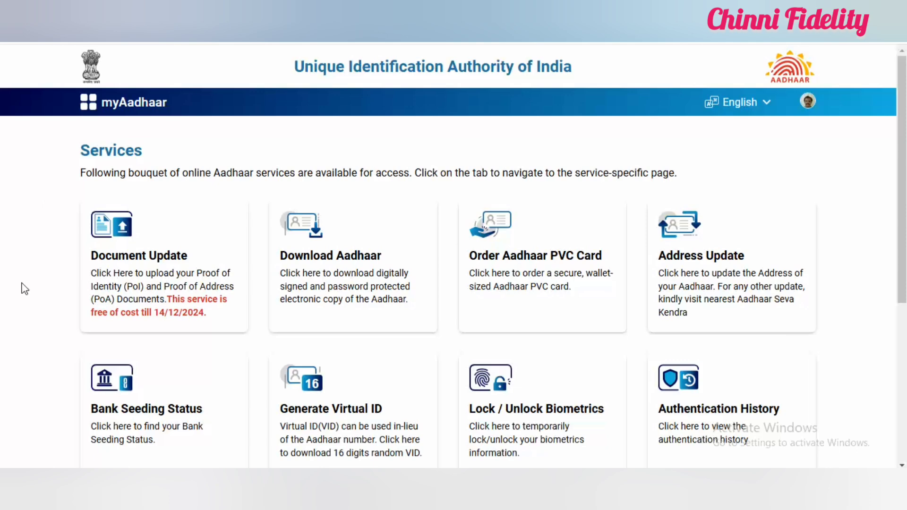
scroll(25, 289, "down", 2)
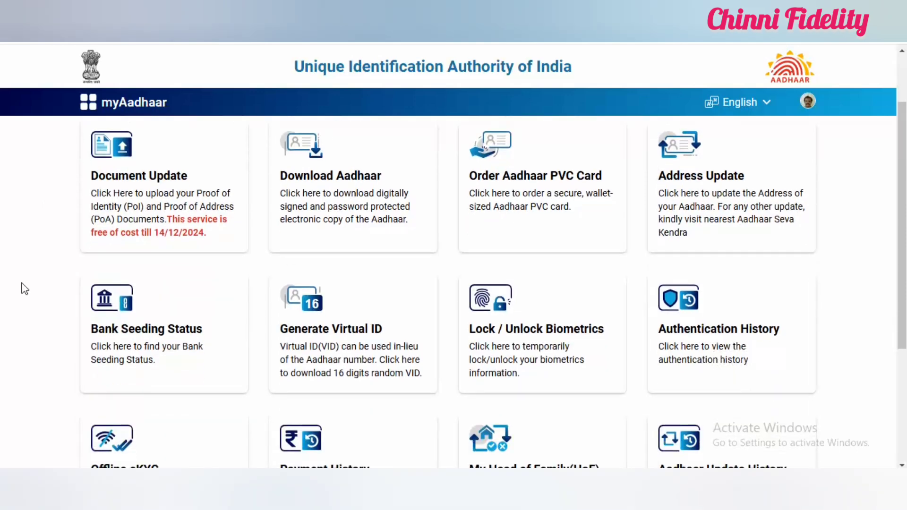
Step: Create a four-digit share code for Offline eKYC, download the ZIP file, and choose it on LIC's Aadhaar Offline eKyc page
scroll(24, 289, "down", 3)
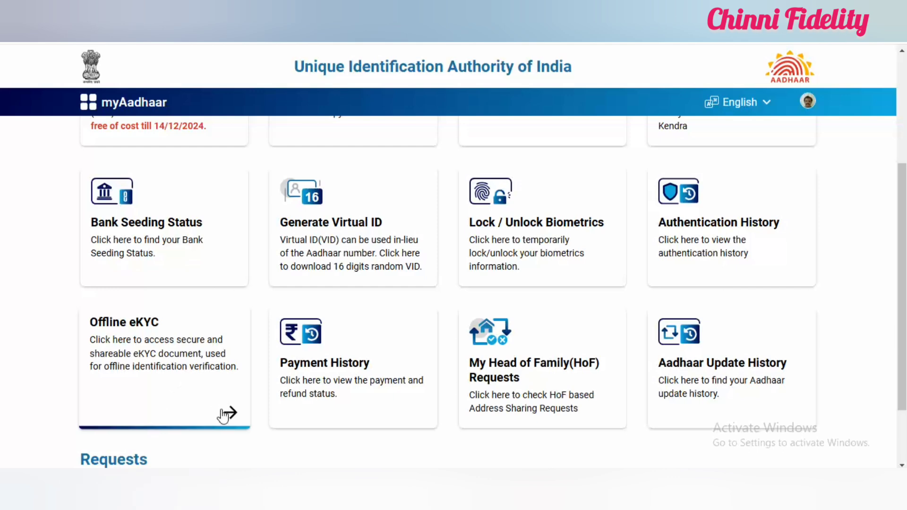
left_click(194, 405)
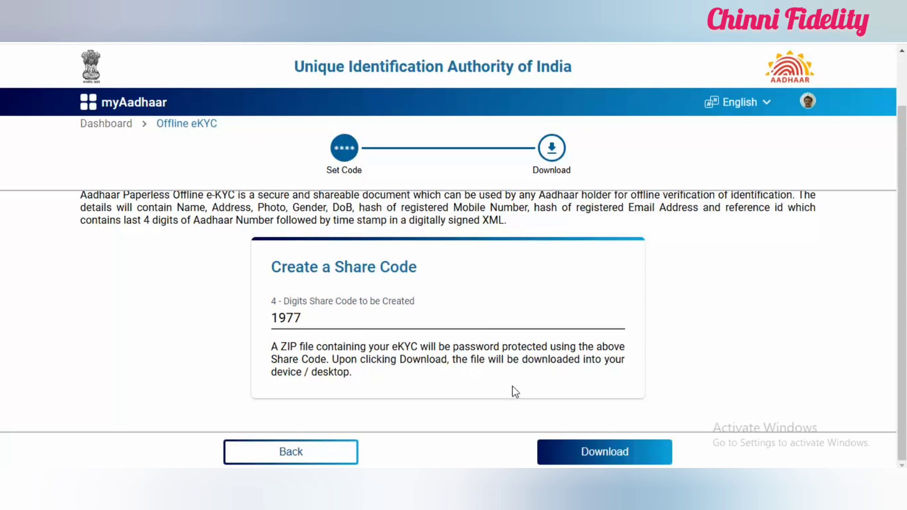
left_click(600, 453)
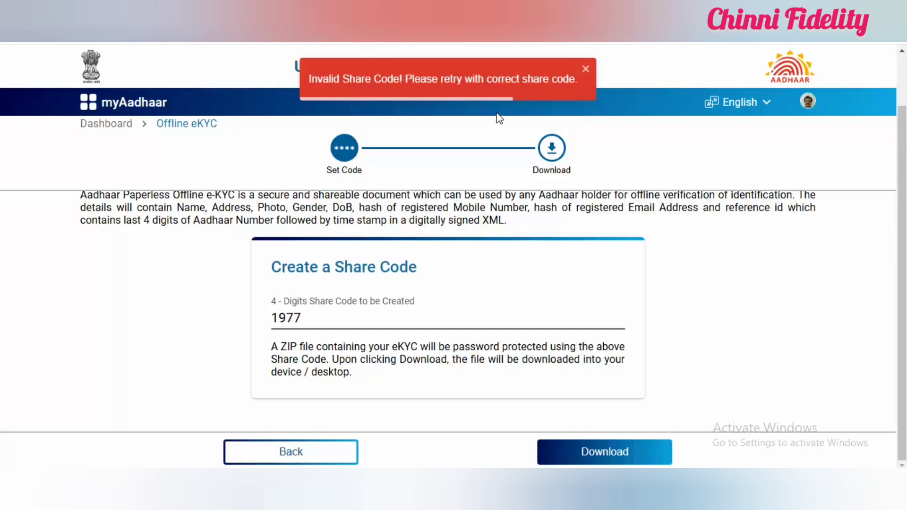
left_click(586, 70)
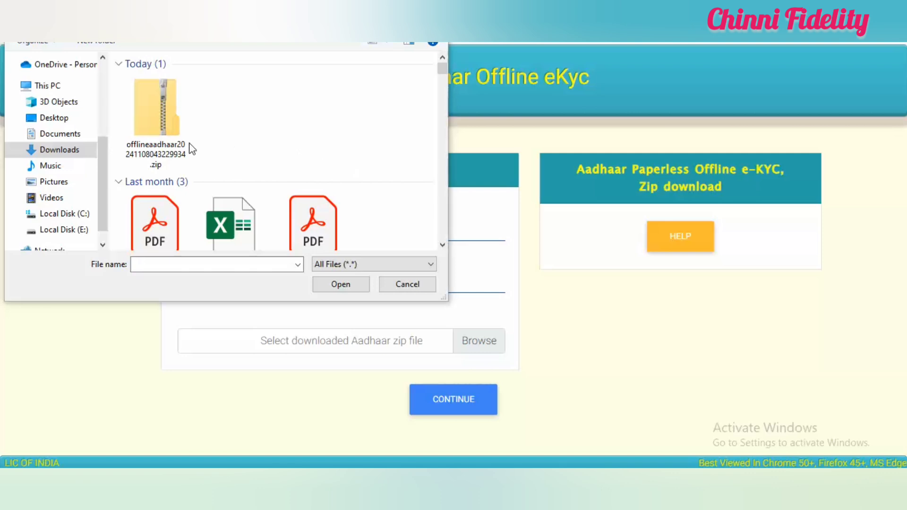
left_click(175, 132)
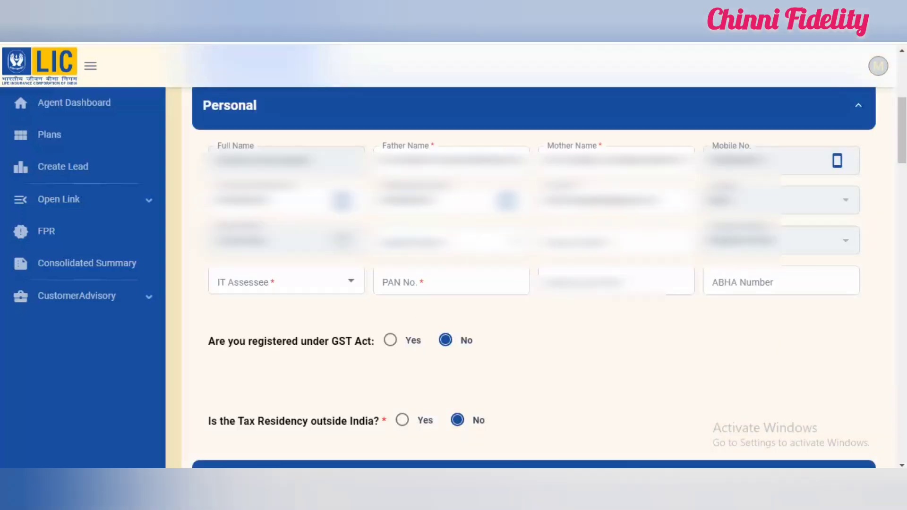
Step: Proceed to the proposer's personal details and fill in the father's name
left_click(408, 152)
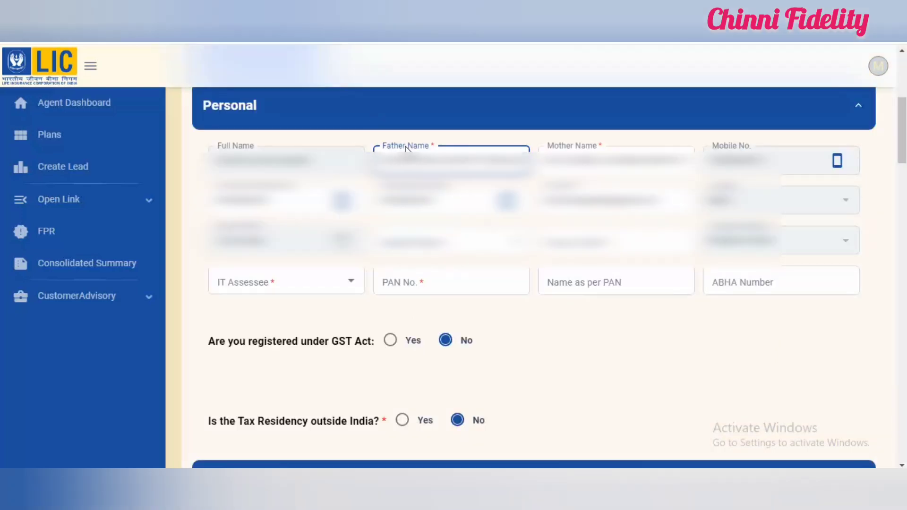
left_click(486, 138)
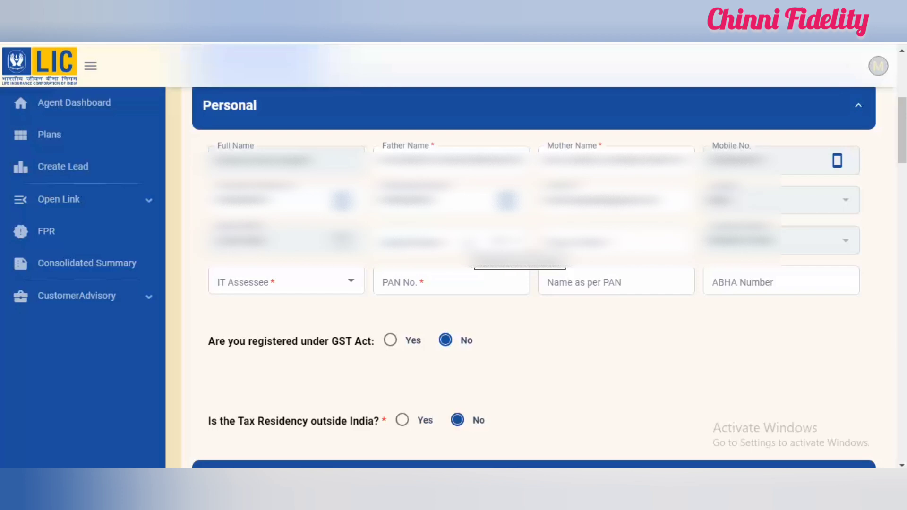
left_click(467, 244)
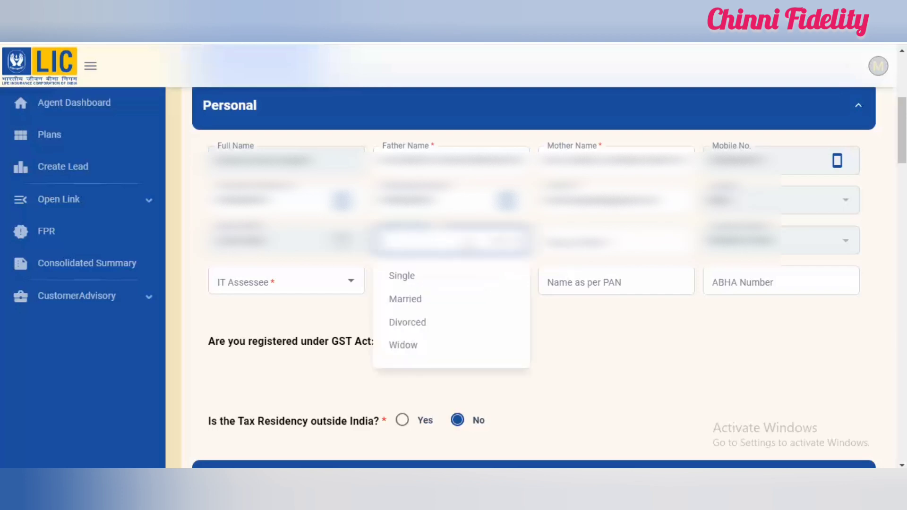
left_click(471, 301)
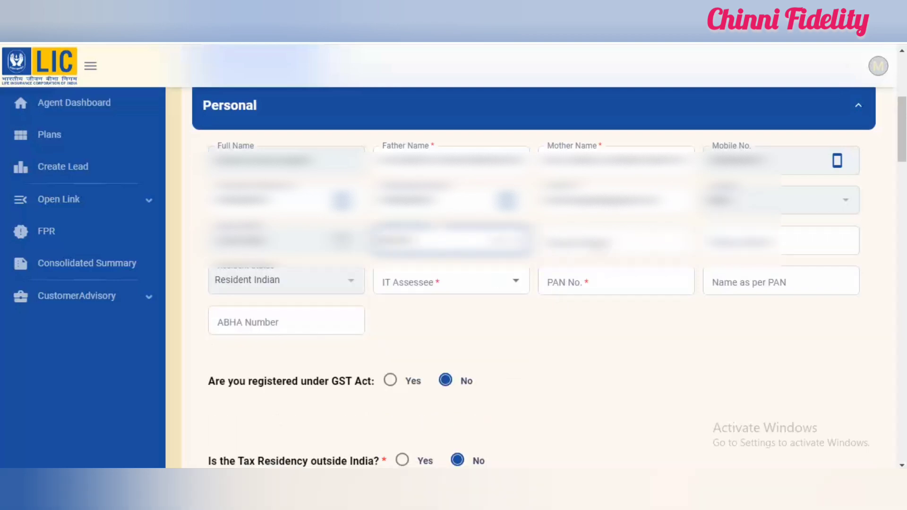
left_click(600, 246)
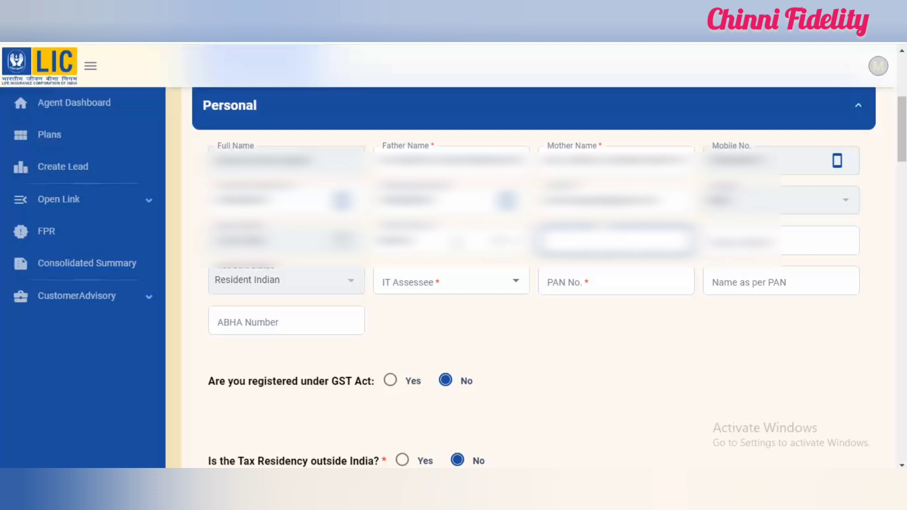
Step: Set the proposer's marital status to Single and enter Guntur as the place of birth
left_click(456, 240)
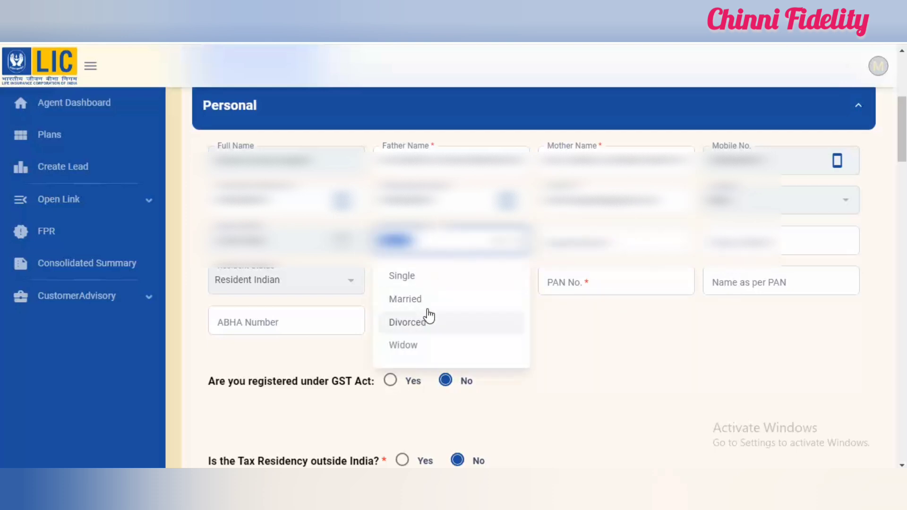
left_click(437, 283)
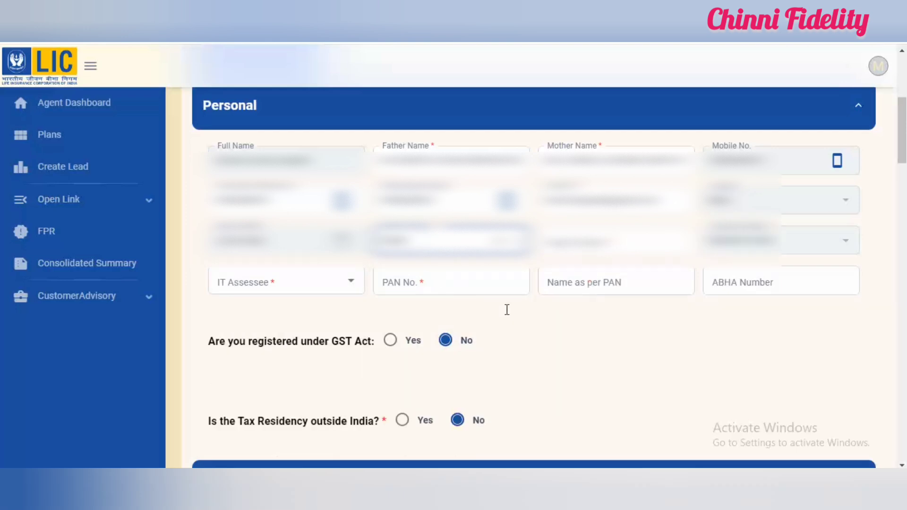
left_click(577, 242)
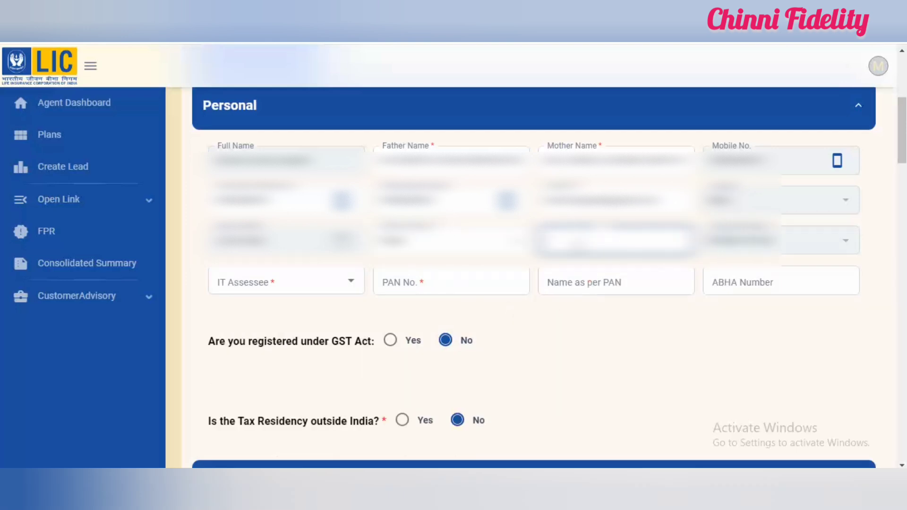
type("Guntur")
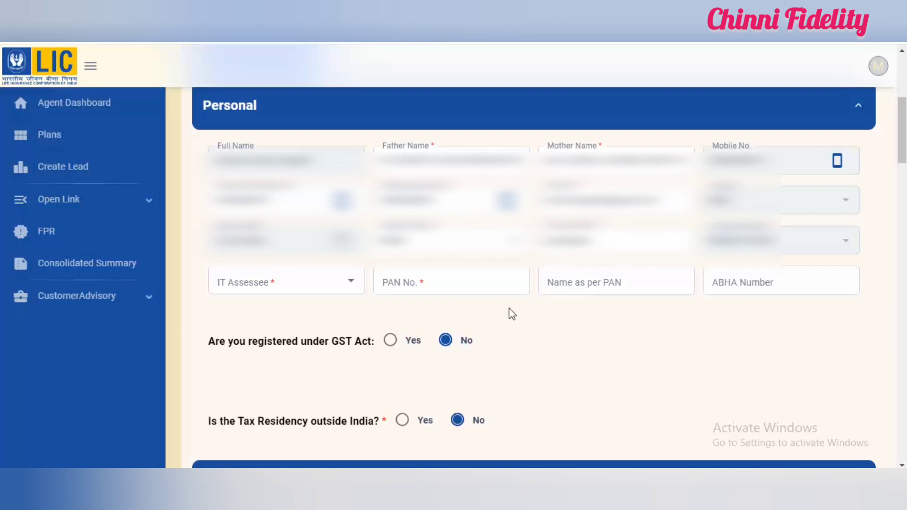
Step: Set IT Assessee to No in the personal details and open the PAN number for entry
left_click(303, 284)
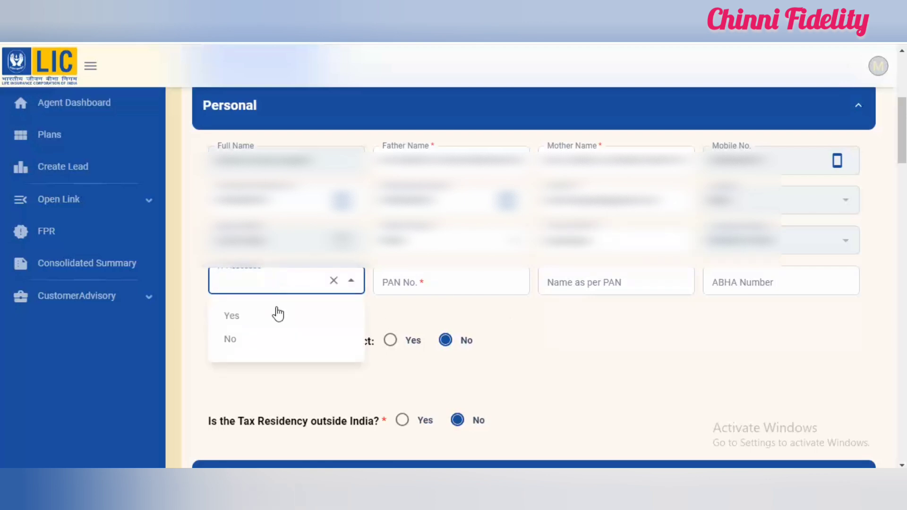
left_click(269, 341)
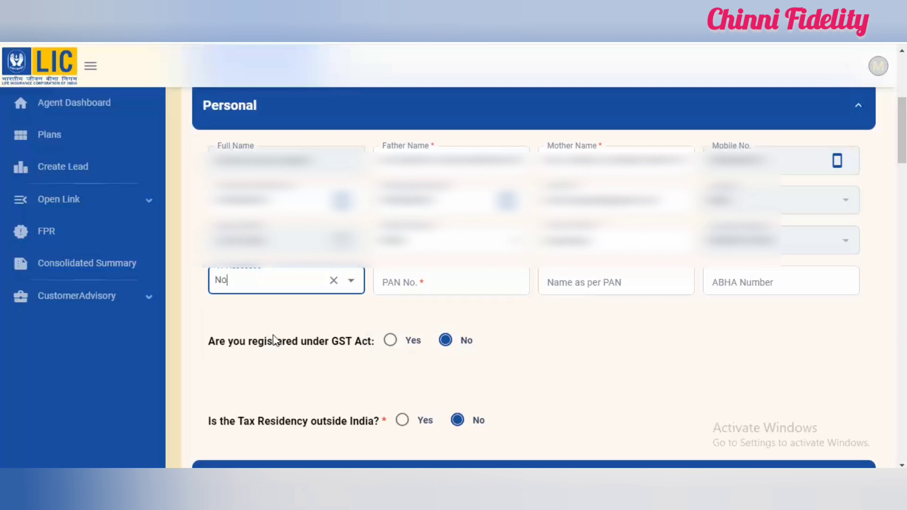
left_click(449, 280)
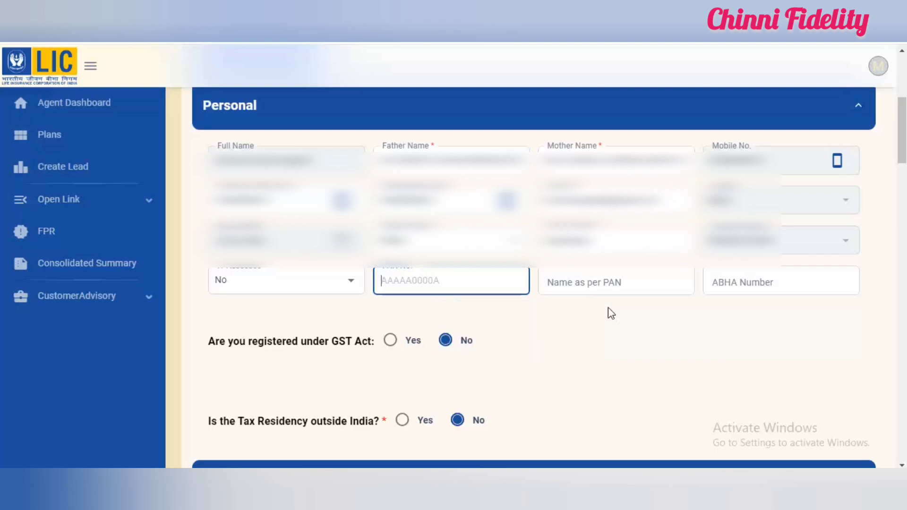
left_click(650, 308)
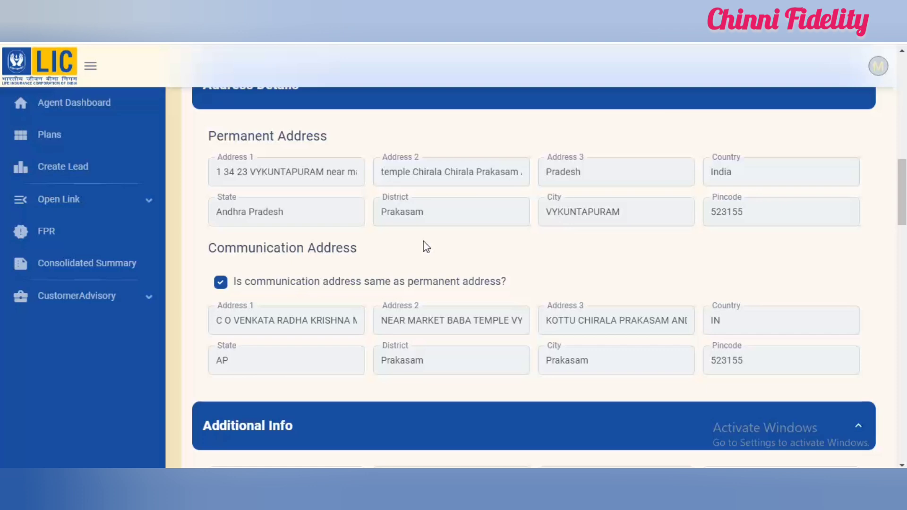
Step: Set the objective of insurance to Risk Coverage with savings and the tax bracket to 0% in the additional info
scroll(359, 125, "down", 6)
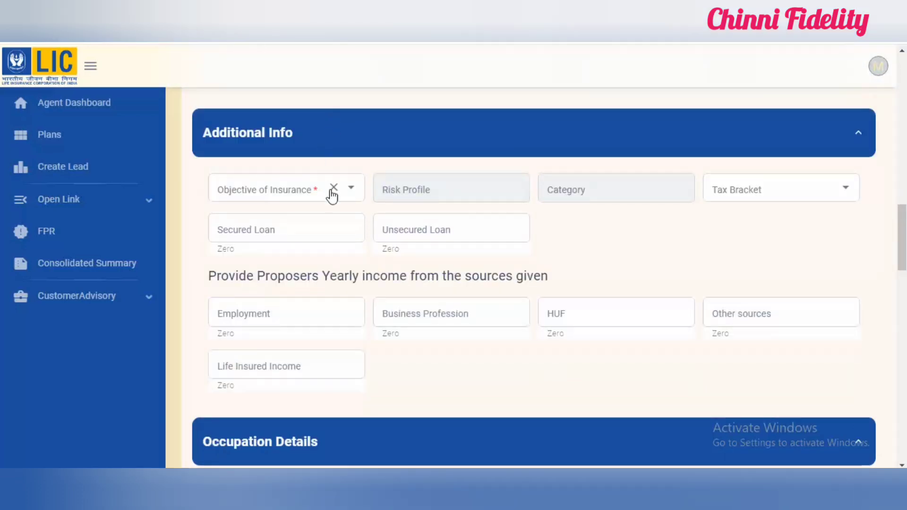
left_click(299, 196)
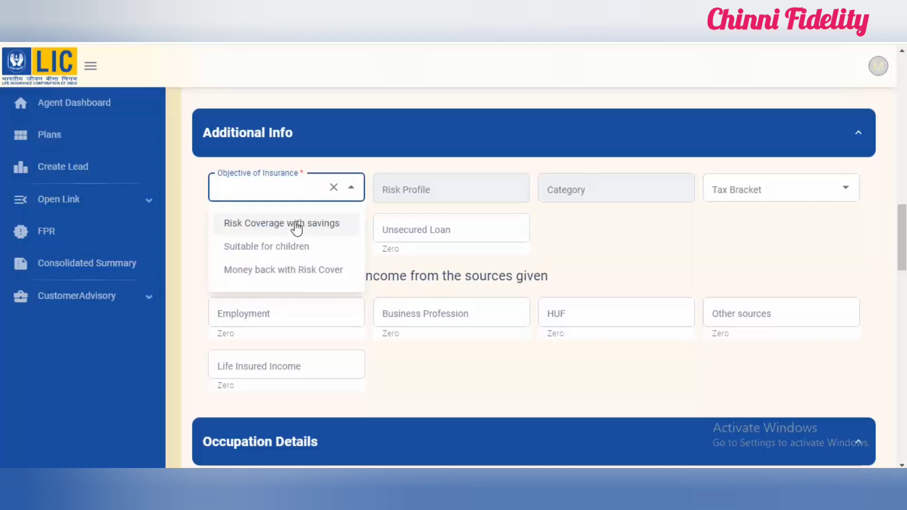
left_click(320, 230)
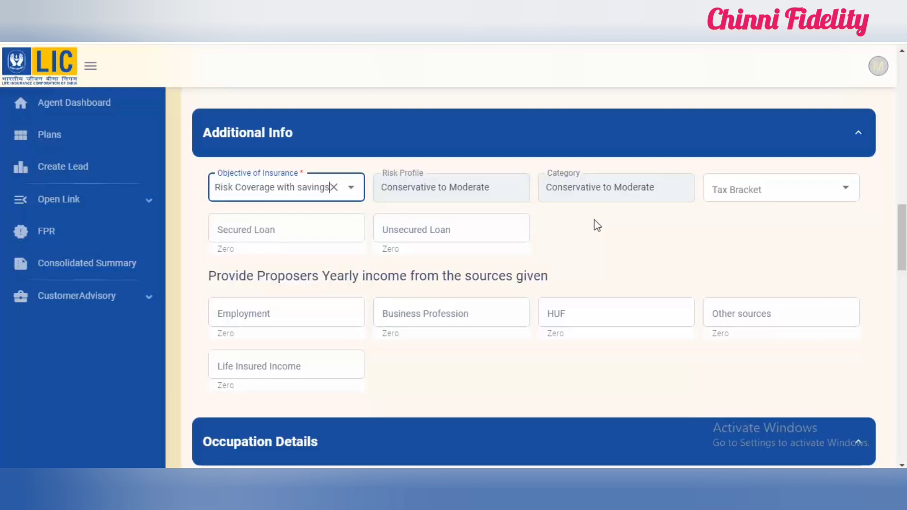
left_click(750, 186)
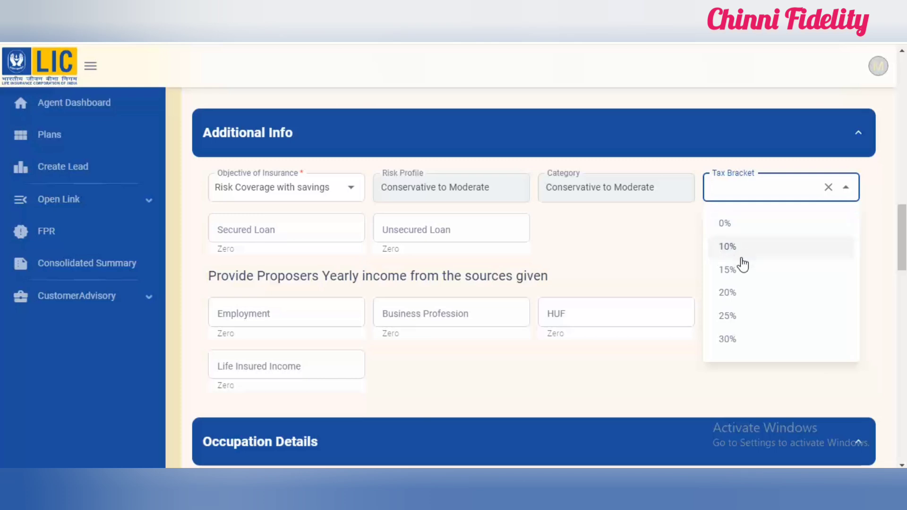
left_click(741, 230)
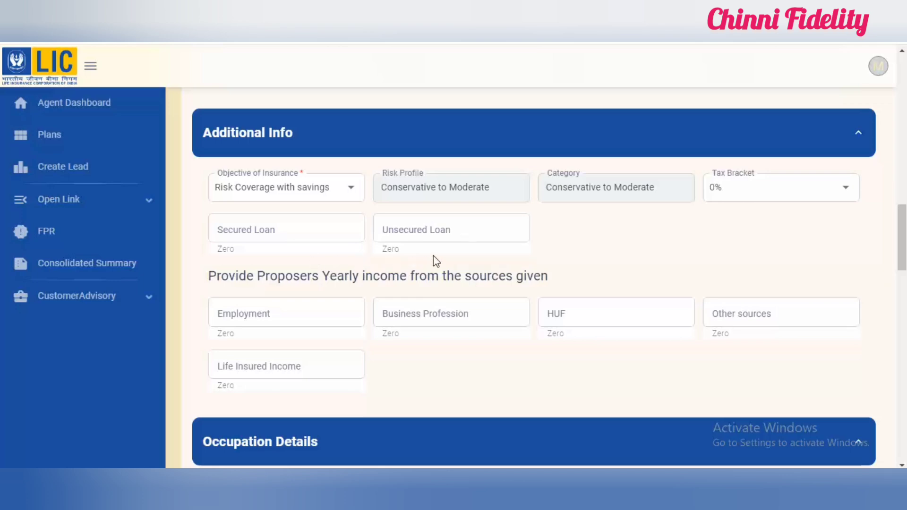
Step: Enter 500000 as the proposer's yearly income from employment
left_click(291, 316)
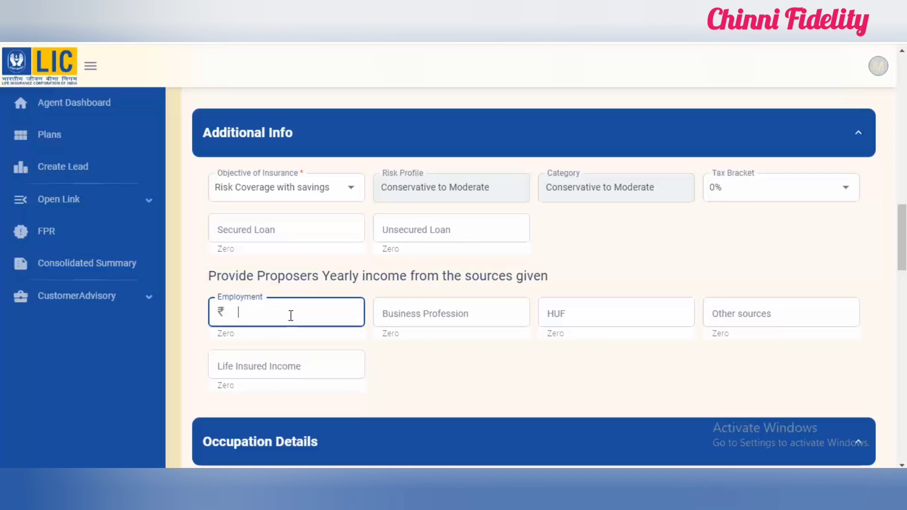
type("500000")
left_click(481, 350)
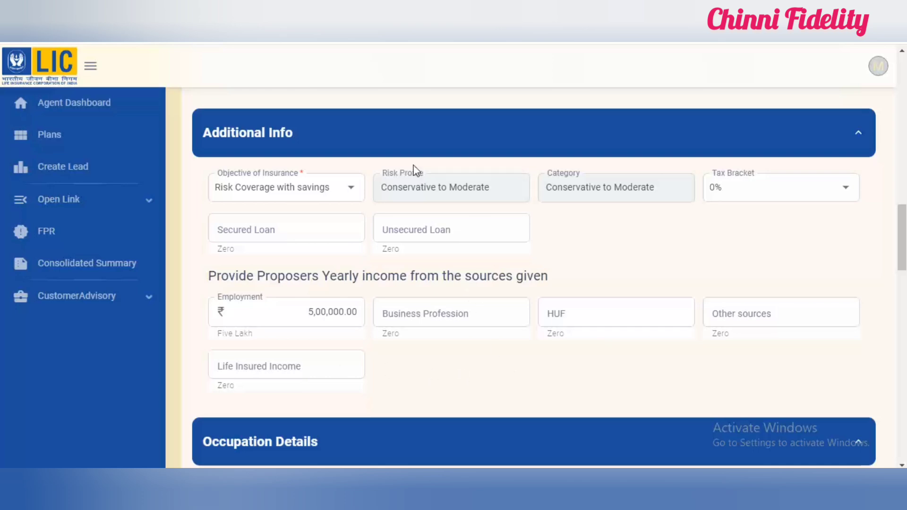
Step: Set the present occupation to Service (Listed Companies/Institutions) and the exact nature of duties to Service
scroll(299, 179, "down", 6)
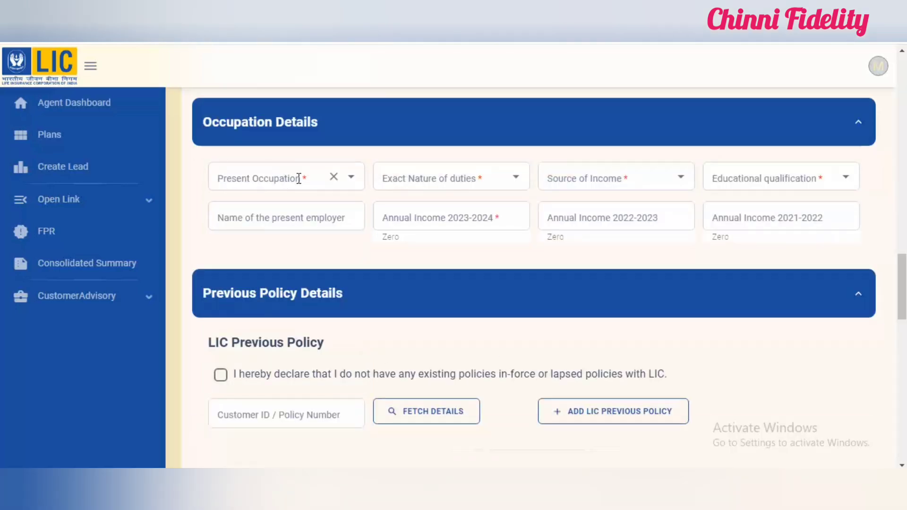
left_click(272, 179)
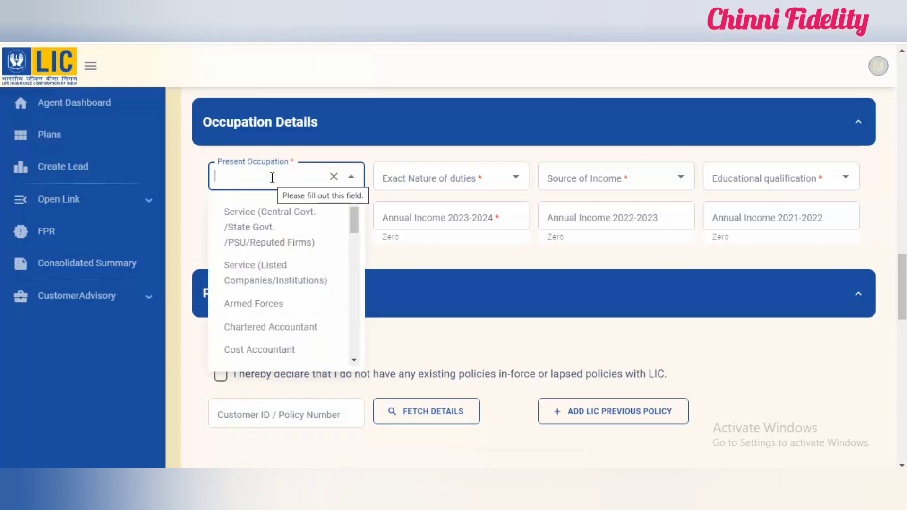
left_click(269, 278)
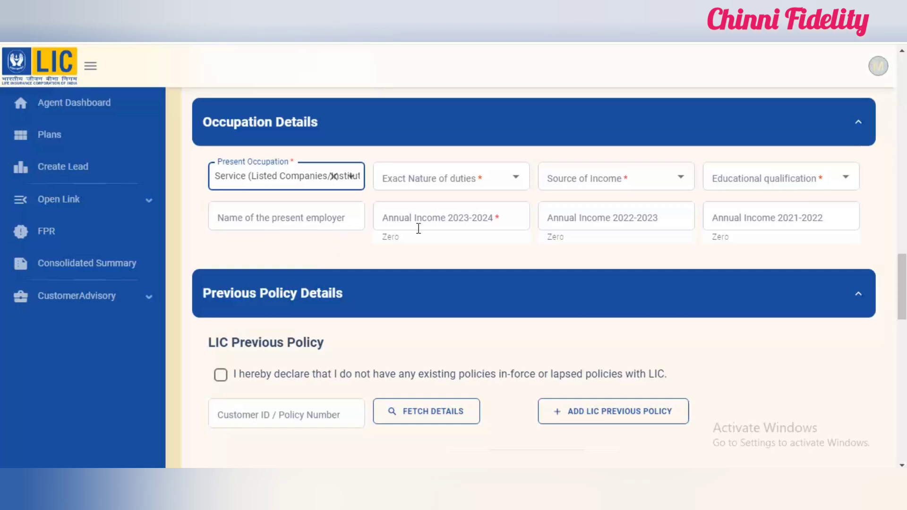
left_click(431, 185)
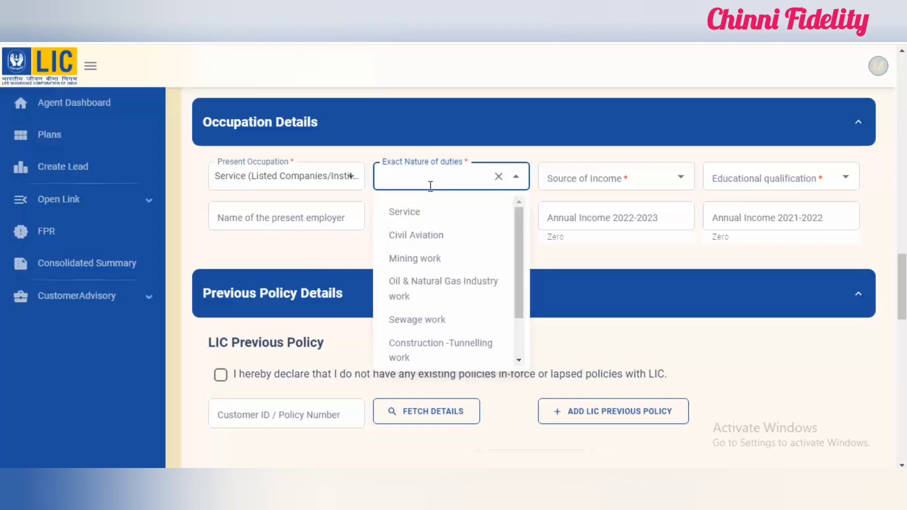
left_click(423, 216)
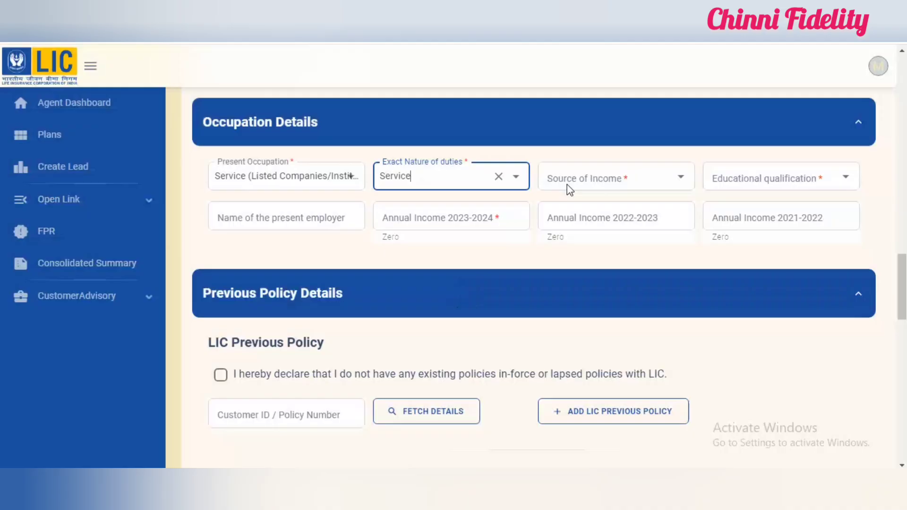
Step: Set the source of income to Employed (Salary) and the educational qualification to Post Graduate or Graduate
left_click(590, 180)
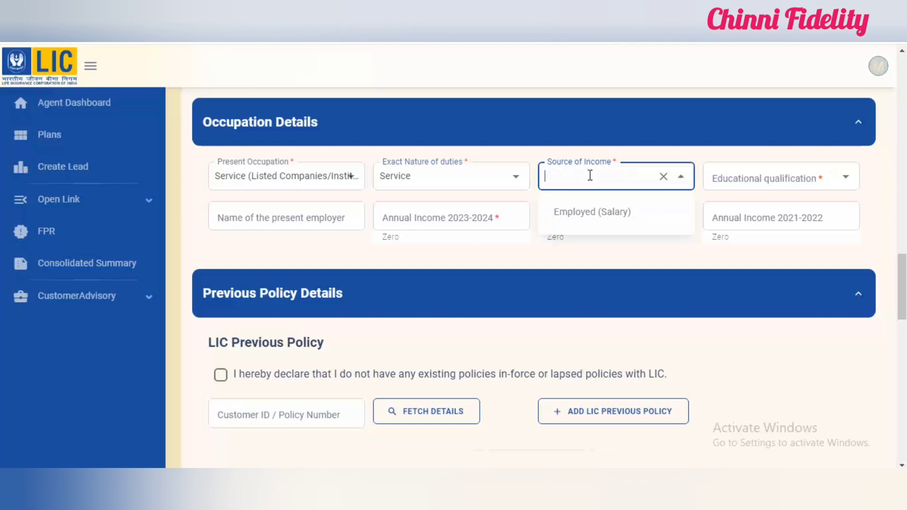
left_click(590, 212)
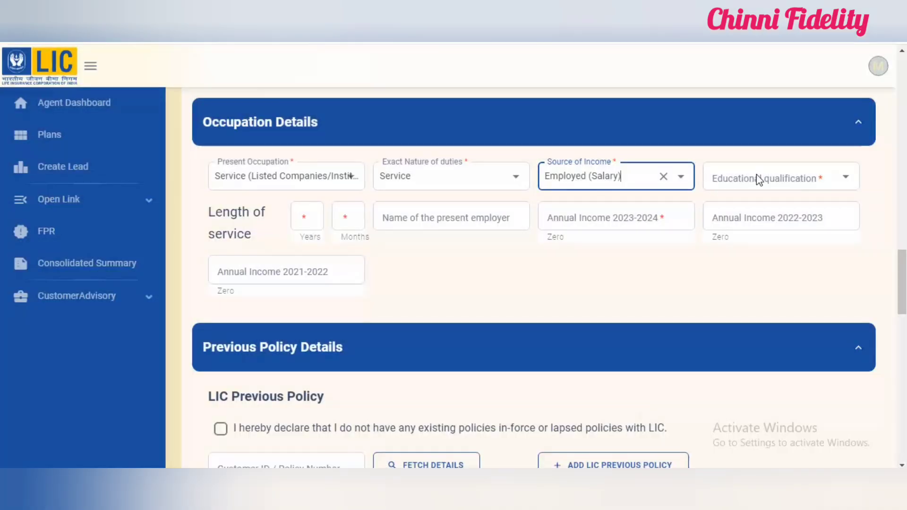
left_click(757, 176)
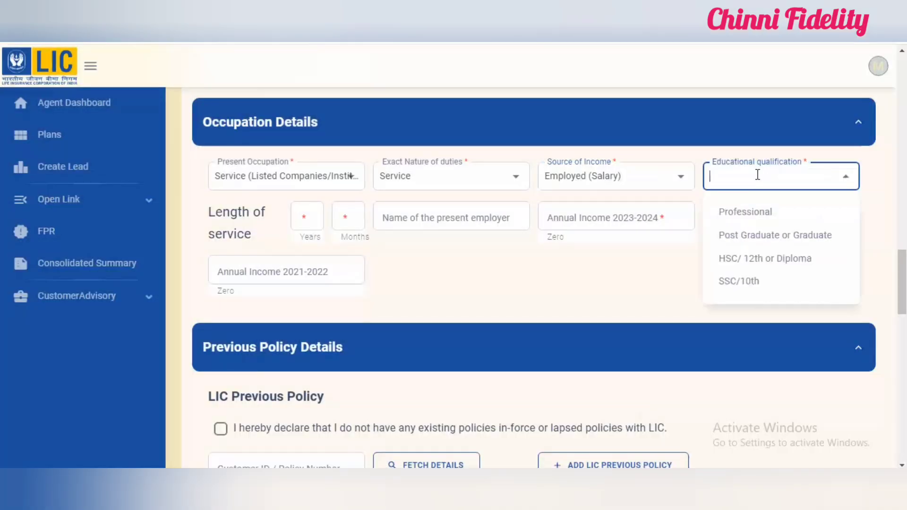
left_click(762, 238)
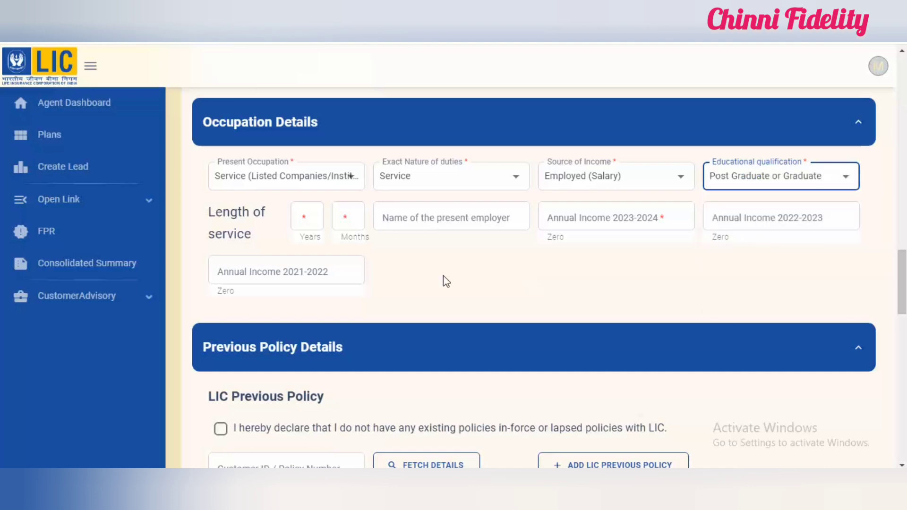
Step: Enter a length of service of 5 years and 4 months in the occupation details
left_click(310, 216)
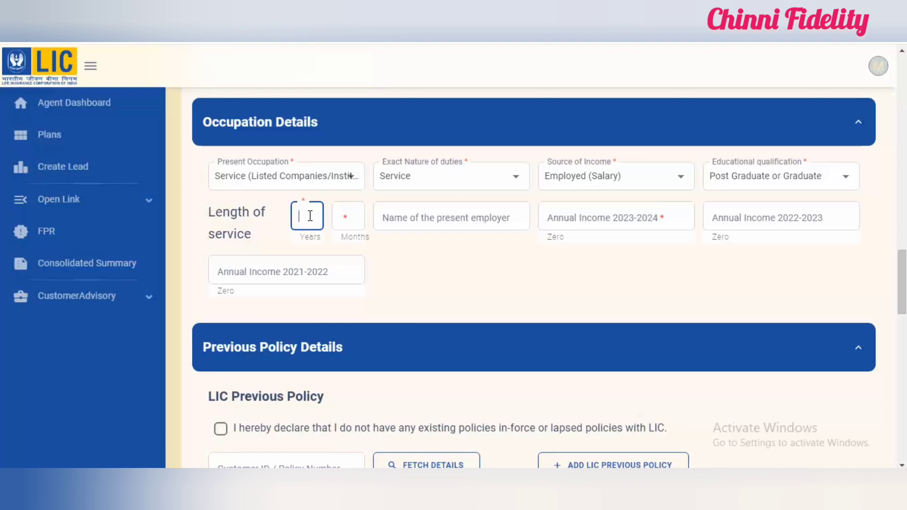
type("5")
left_click(350, 217)
type("4")
left_click(423, 268)
Step: Enter XYZ CO as the present employer and 500000 as the annual income for 2023-2024
left_click(446, 222)
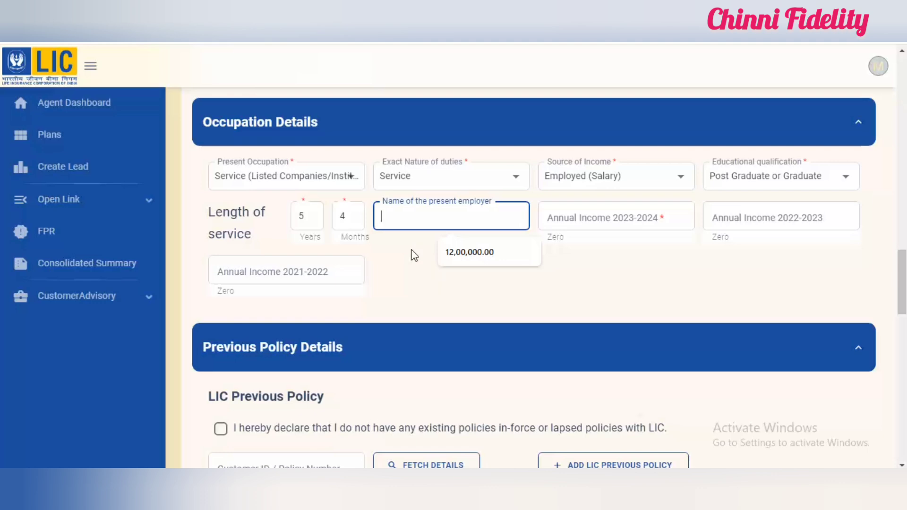
type("XYZ CO")
left_click(592, 217)
type("50")
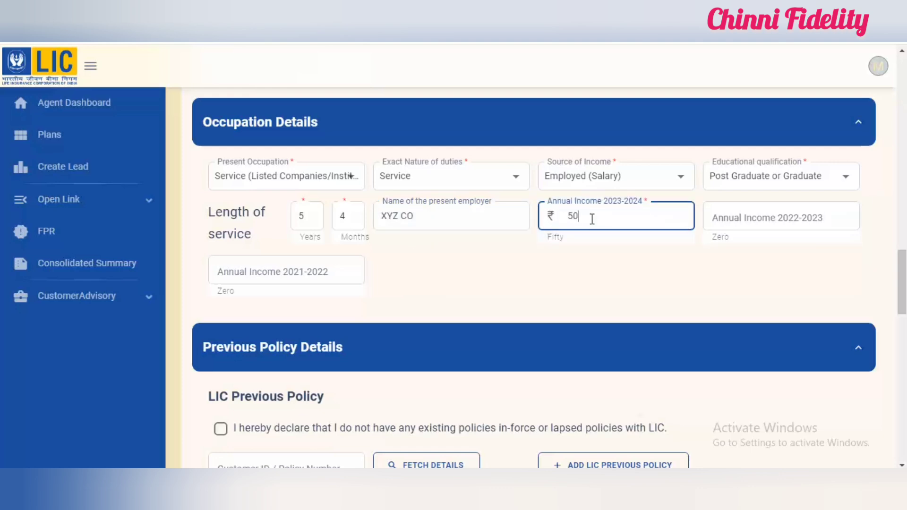
type("0000")
left_click(475, 272)
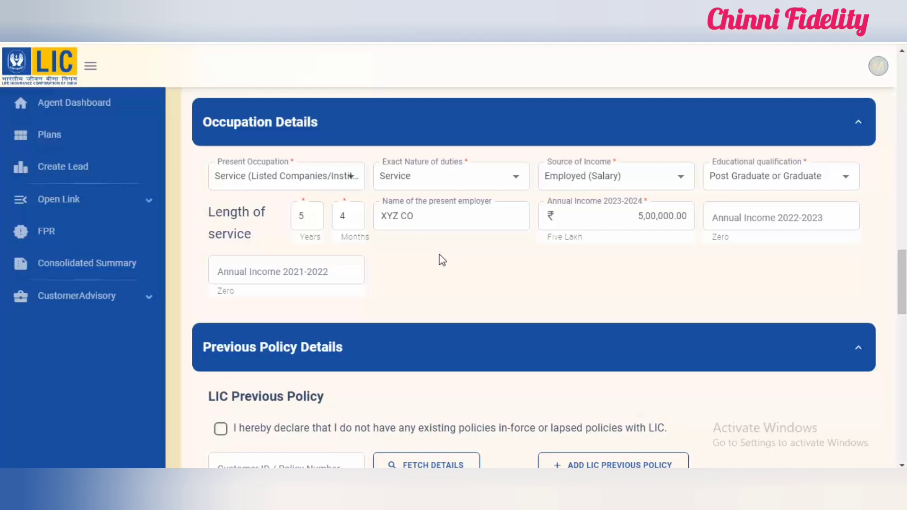
Step: Declare that the proposer has no existing or lapsed policies with LIC or with other insurers
scroll(440, 259, "down", 1)
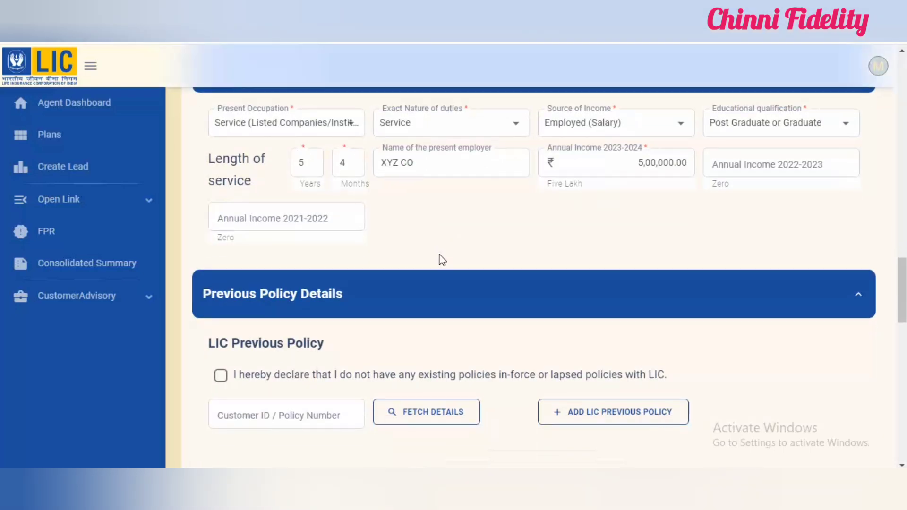
scroll(533, 279, "down", 3)
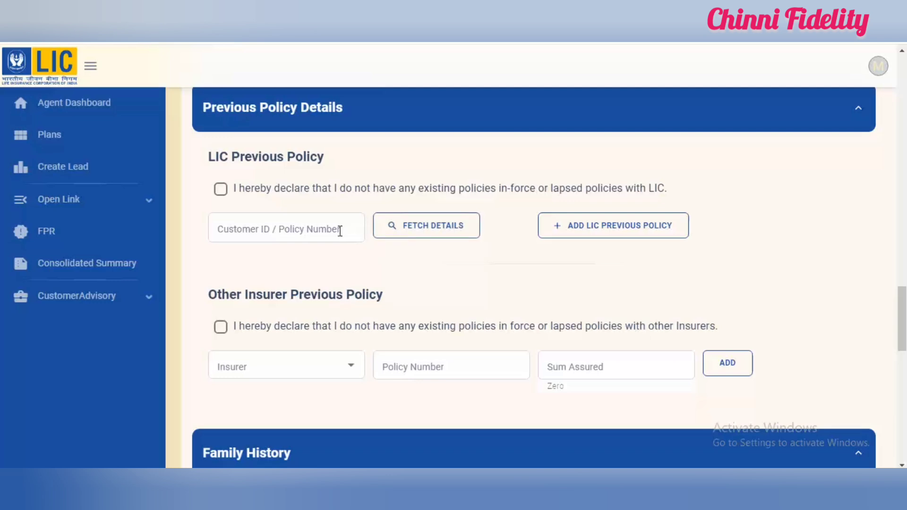
left_click(221, 191)
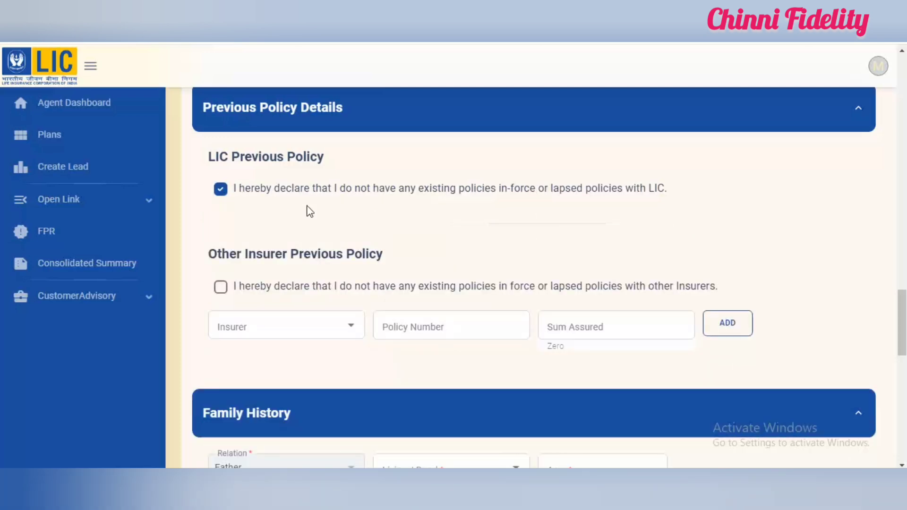
left_click(220, 287)
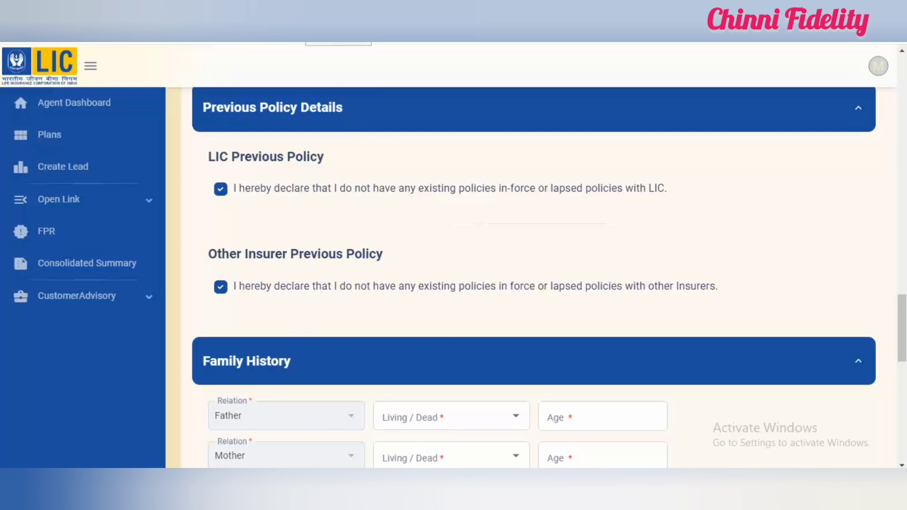
Step: Fill in the father's family history as Living, age 64, with a Good state of health
scroll(354, 96, "down", 3)
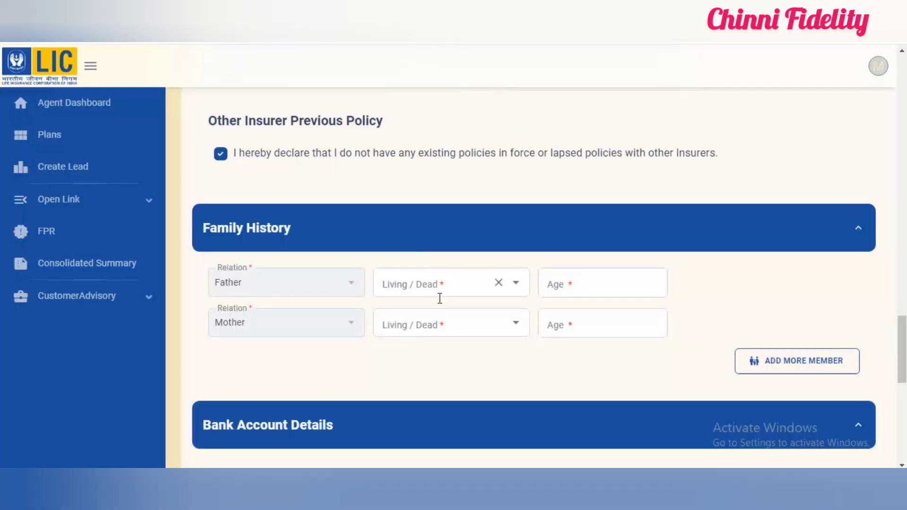
left_click(449, 286)
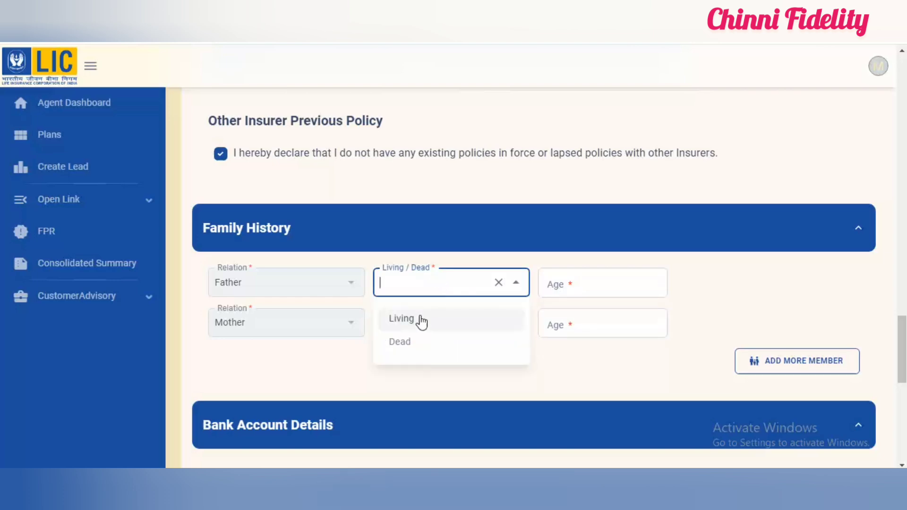
left_click(419, 319)
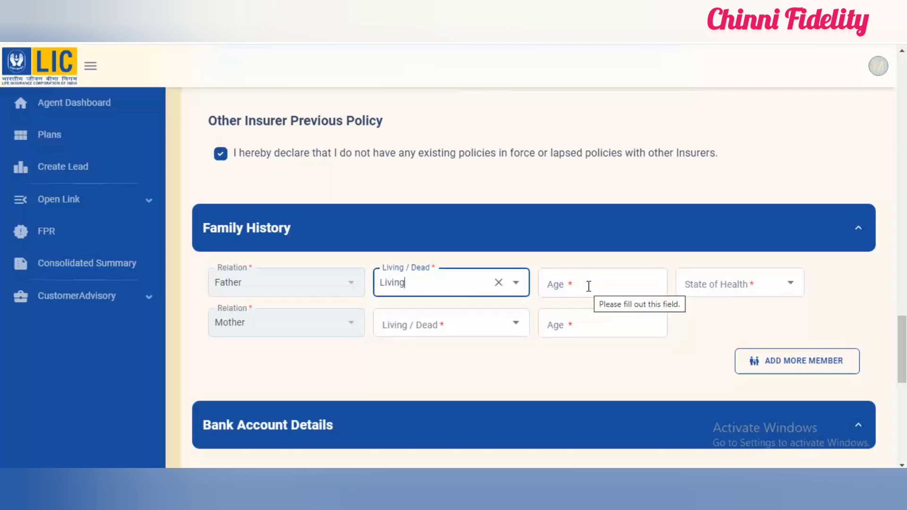
left_click(589, 287)
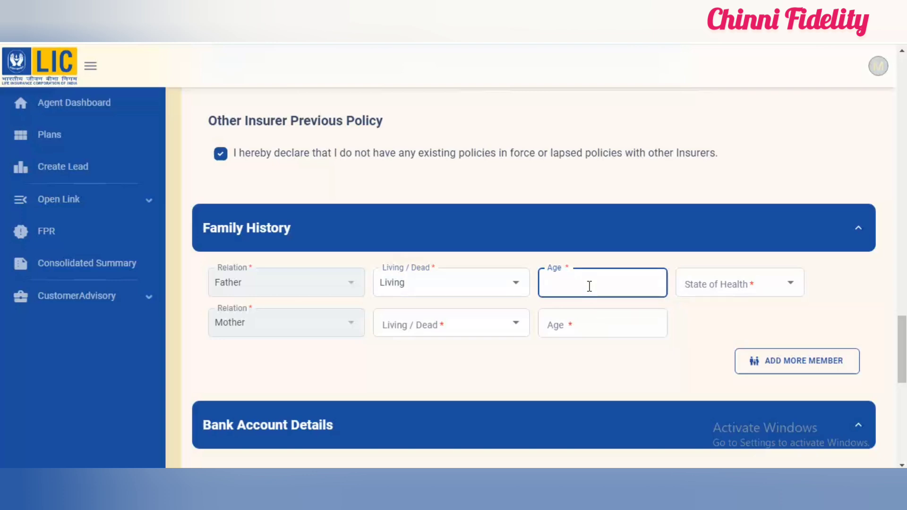
type("64")
left_click(729, 293)
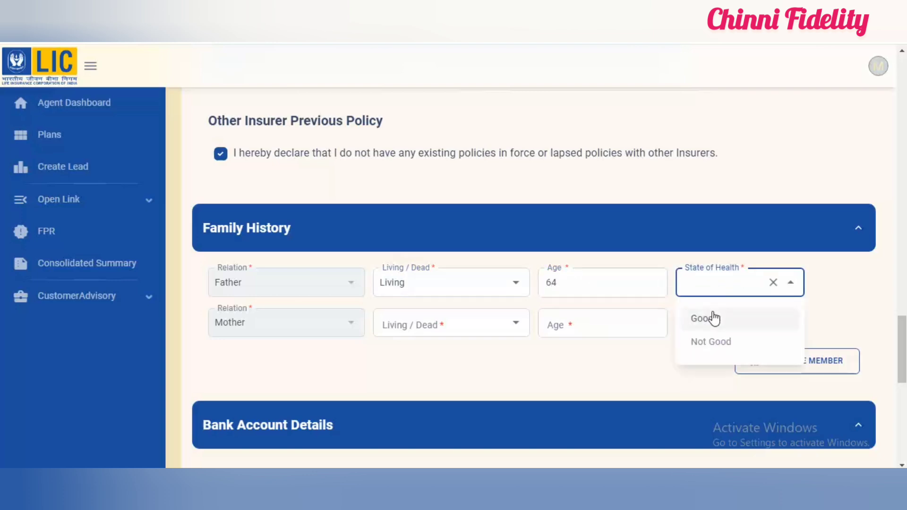
left_click(714, 318)
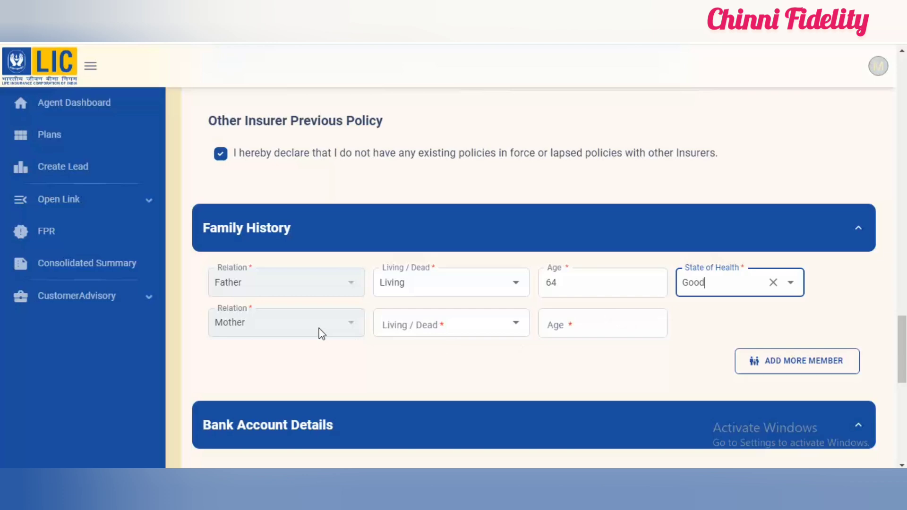
Step: Fill in the mother's family history as Living, age 62, with a Good state of health
left_click(430, 321)
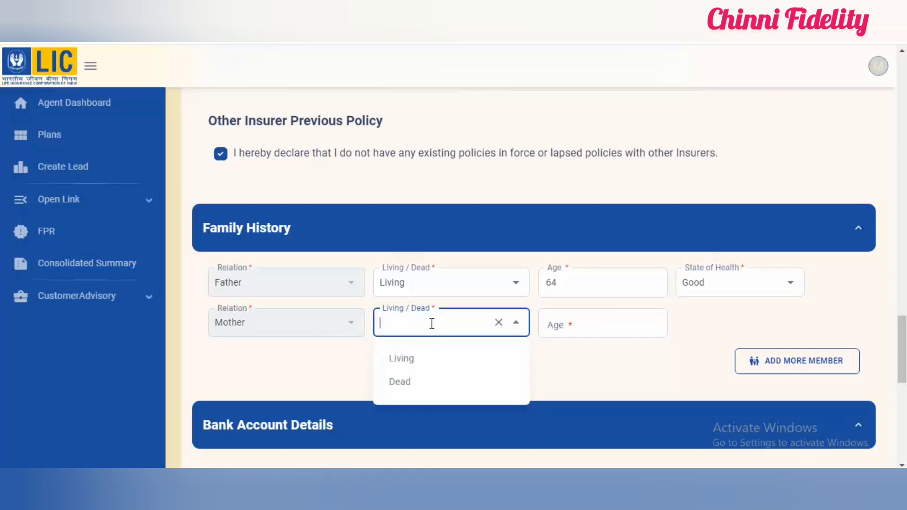
left_click(408, 366)
type("62")
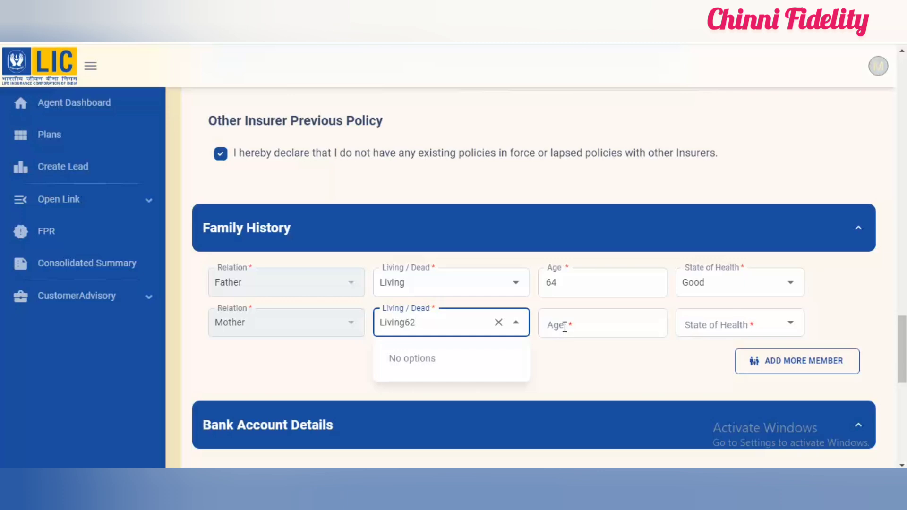
key("BackSpace")
key("BackSpace")
left_click(564, 326)
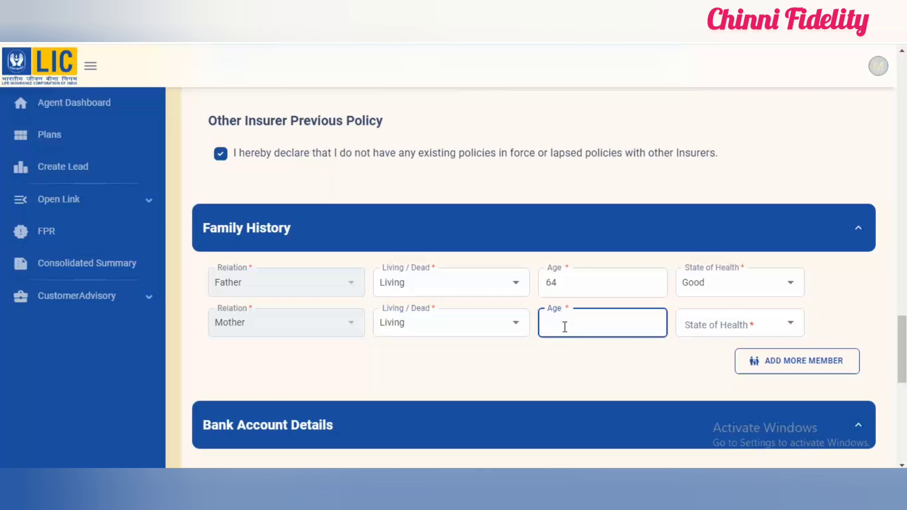
type("62")
left_click(712, 327)
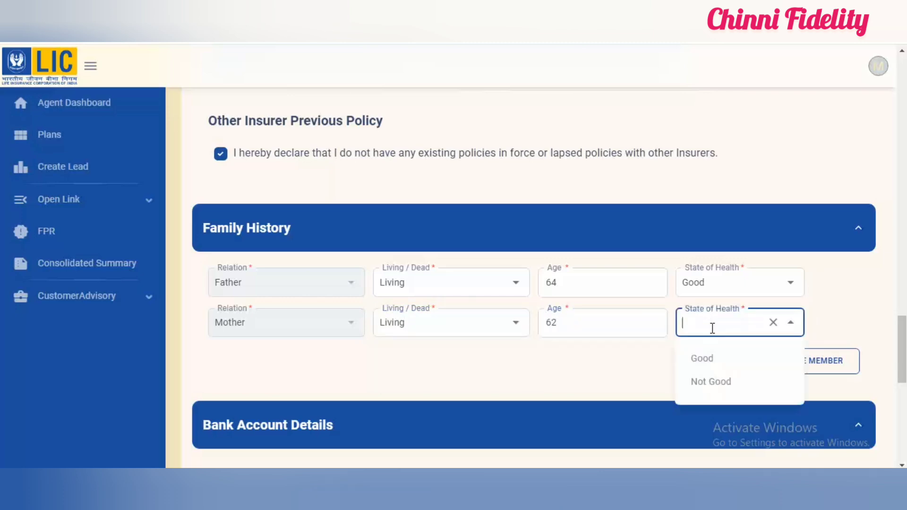
left_click(705, 361)
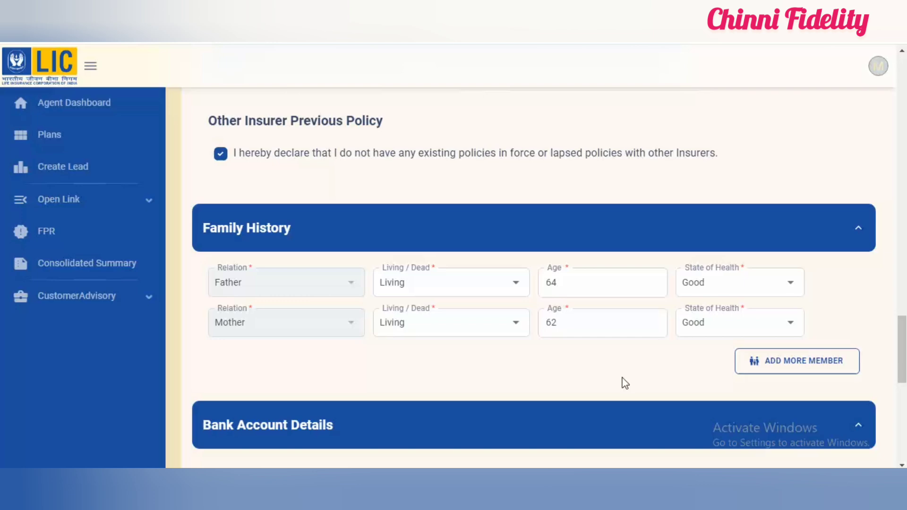
Step: Complete the State of Health questionnaire with usual health Good, height 152 cm and weight 50 kg
scroll(326, 54, "down", 1)
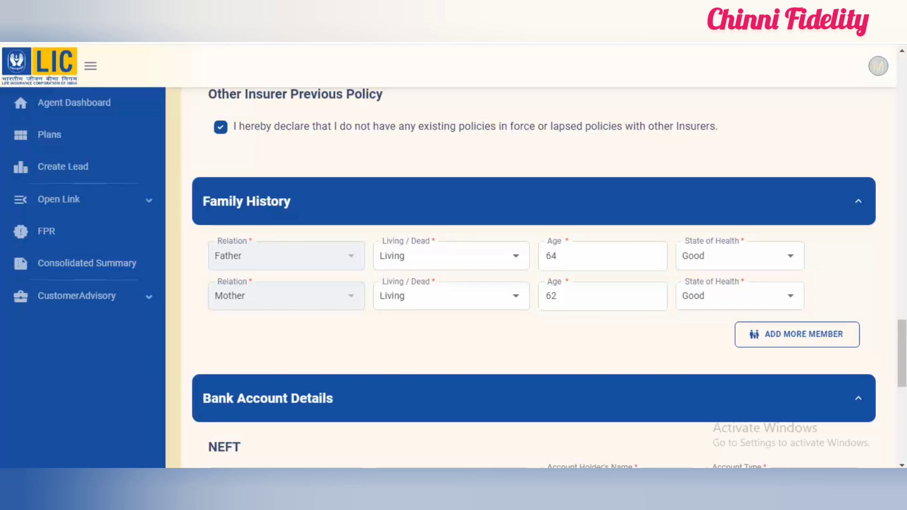
scroll(355, 141, "down", 5)
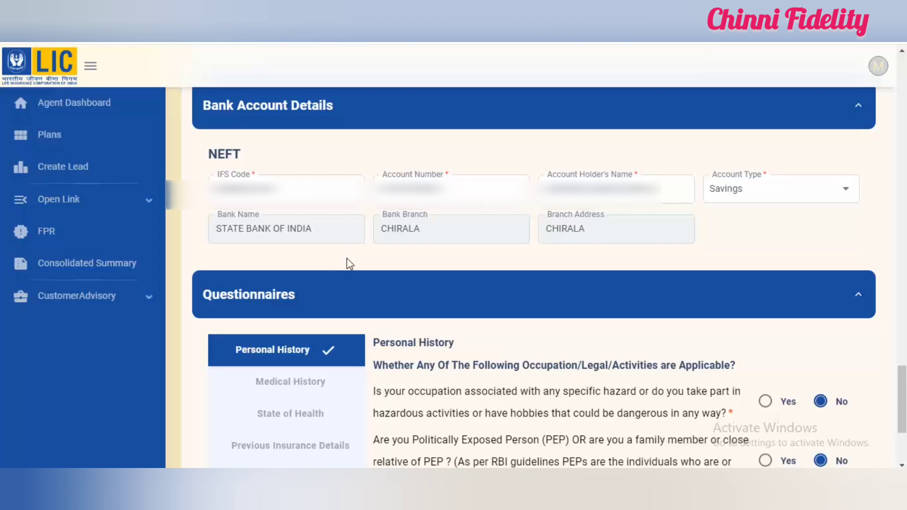
scroll(355, 111, "down", 3)
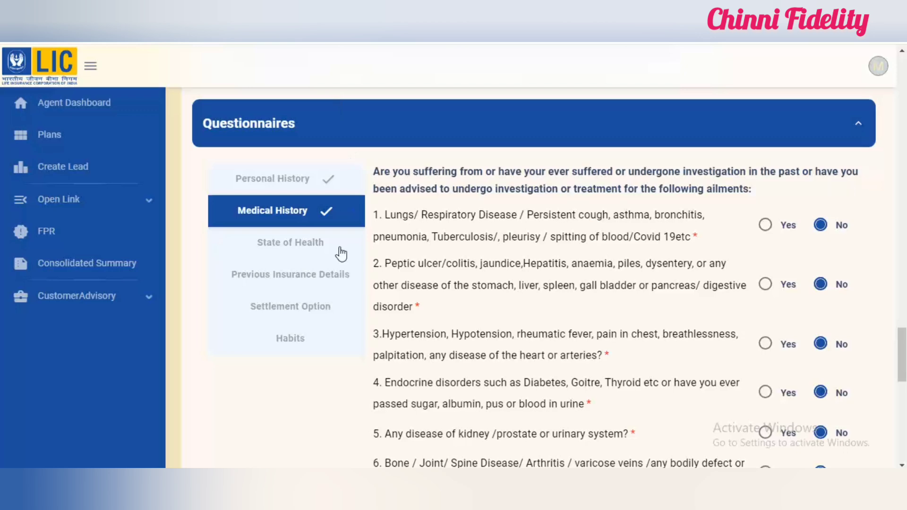
left_click(320, 252)
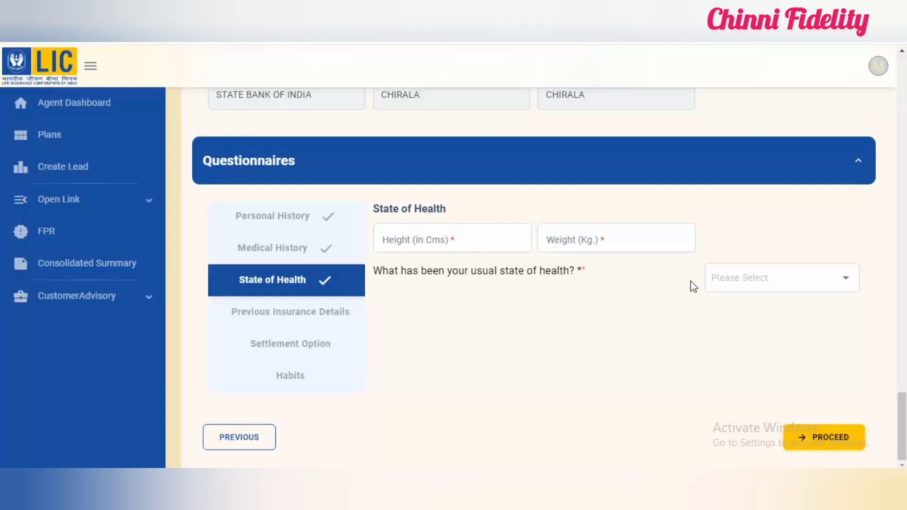
left_click(736, 279)
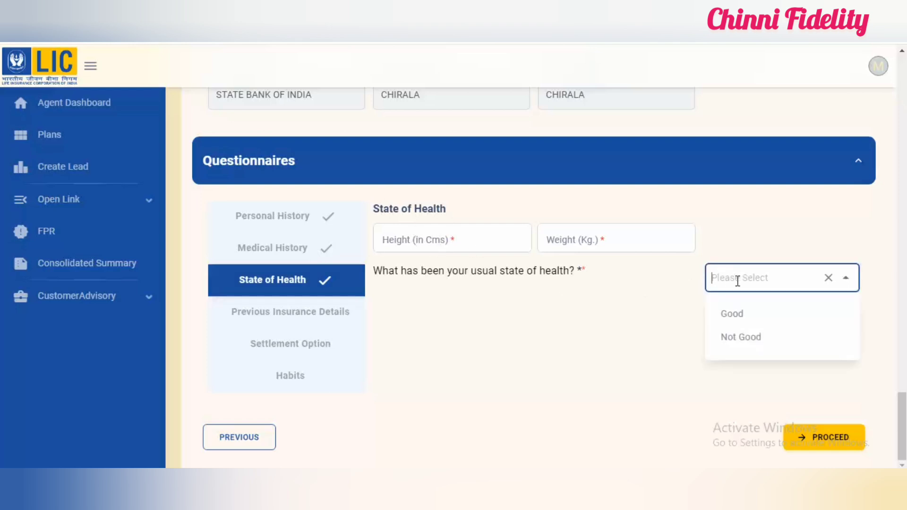
left_click(737, 315)
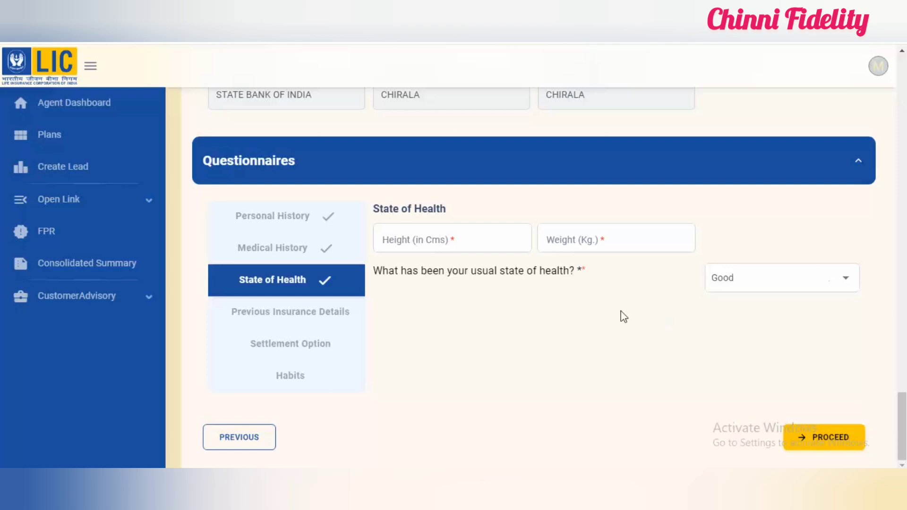
left_click(467, 233)
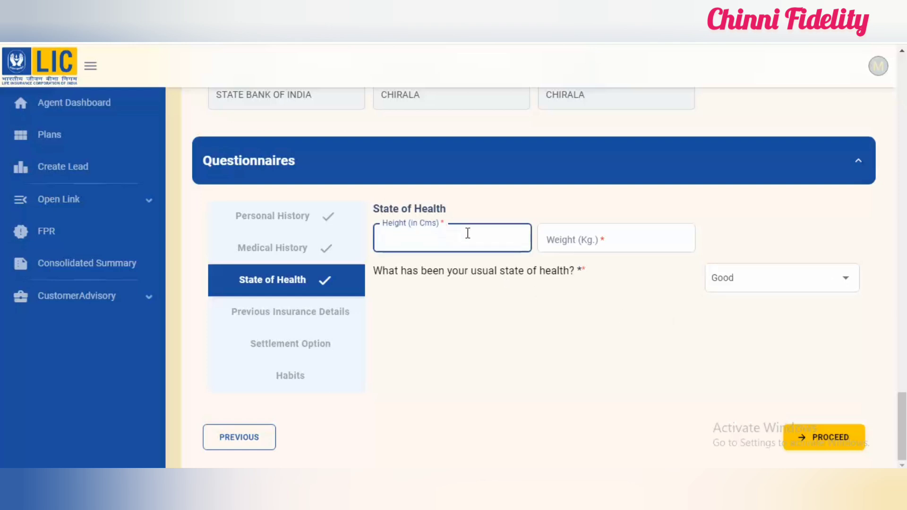
type("152")
left_click(598, 240)
type("50")
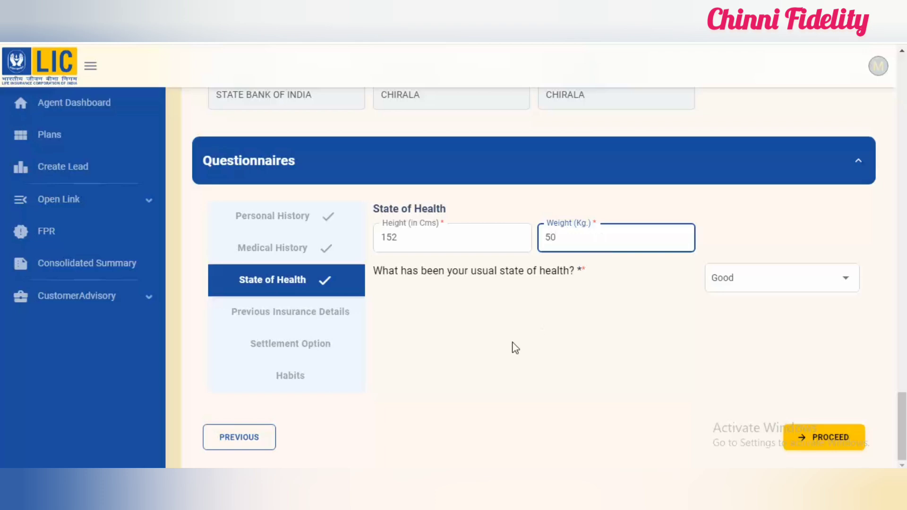
left_click(515, 348)
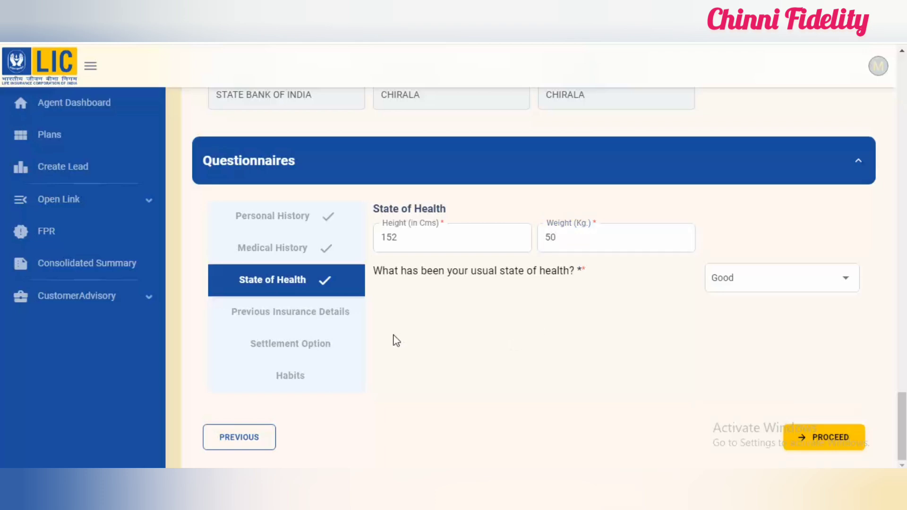
Step: Go through the Previous Insurance Details and Settlement Option questionnaires, keeping every answer at No, and open the Habits section
left_click(317, 321)
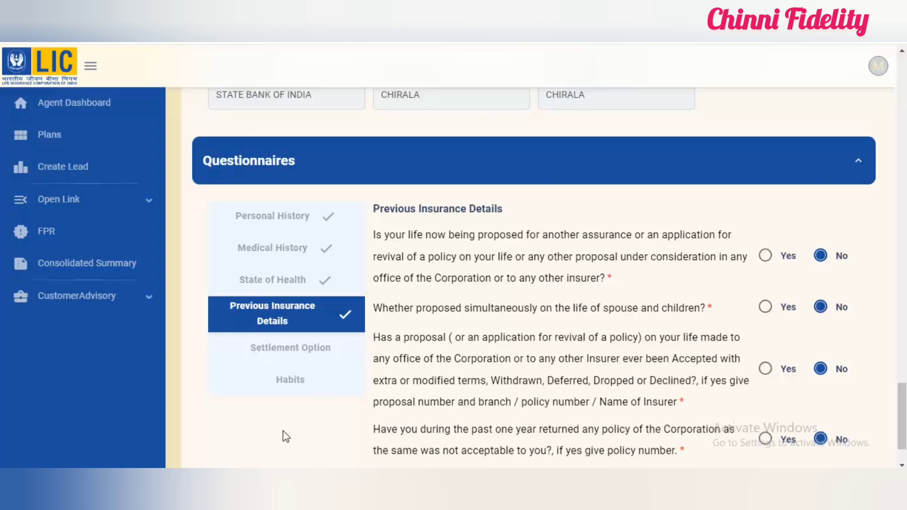
scroll(285, 437, "down", 1)
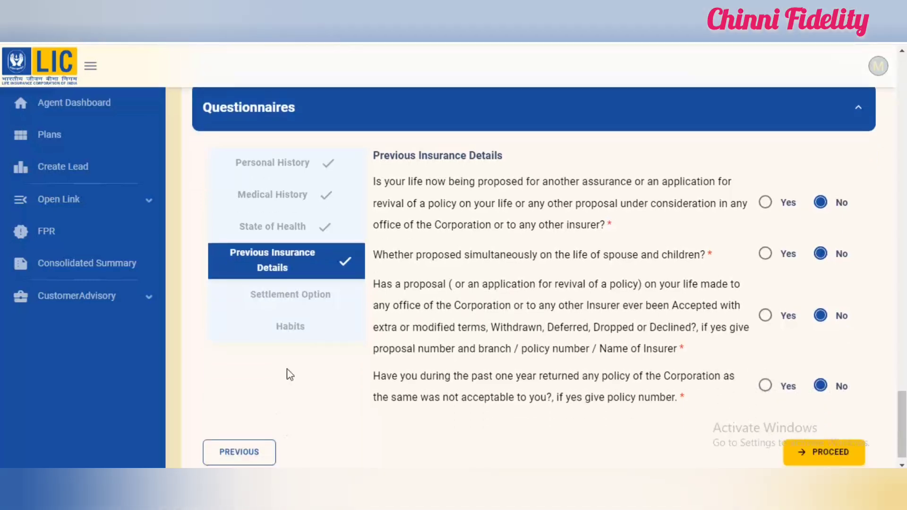
left_click(299, 301)
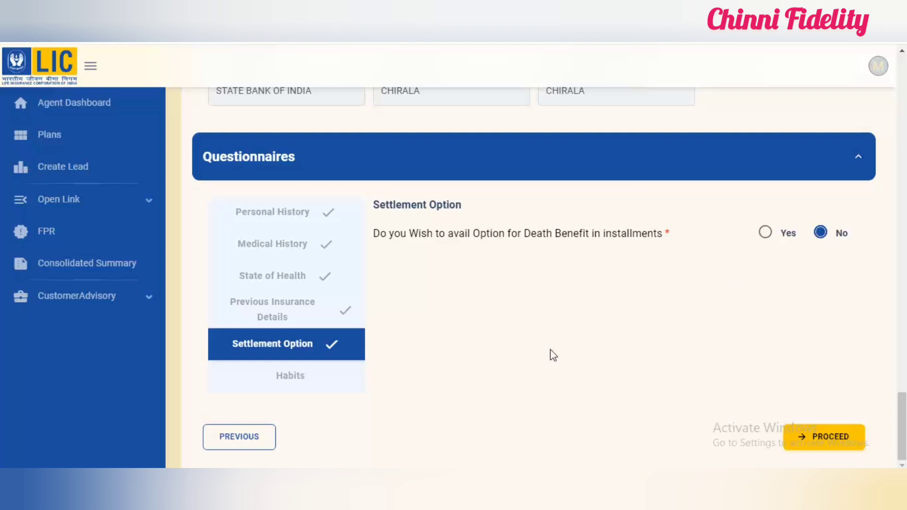
left_click(300, 379)
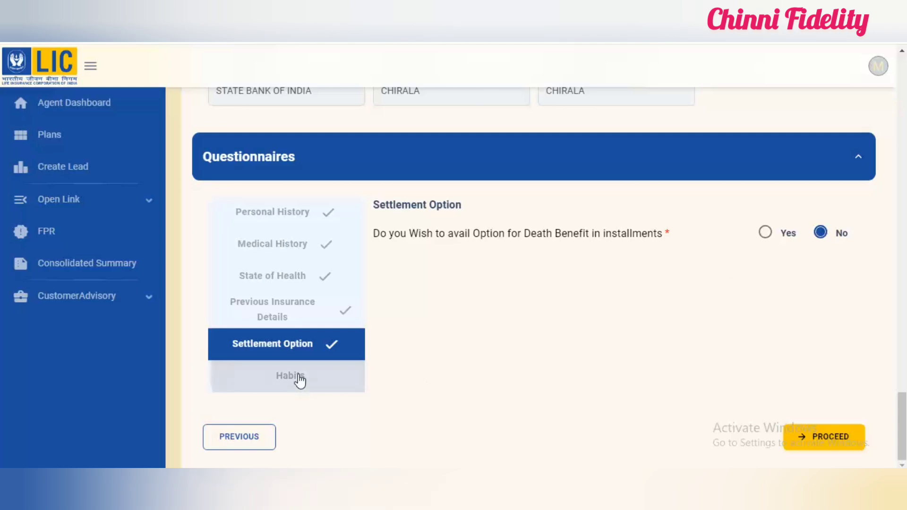
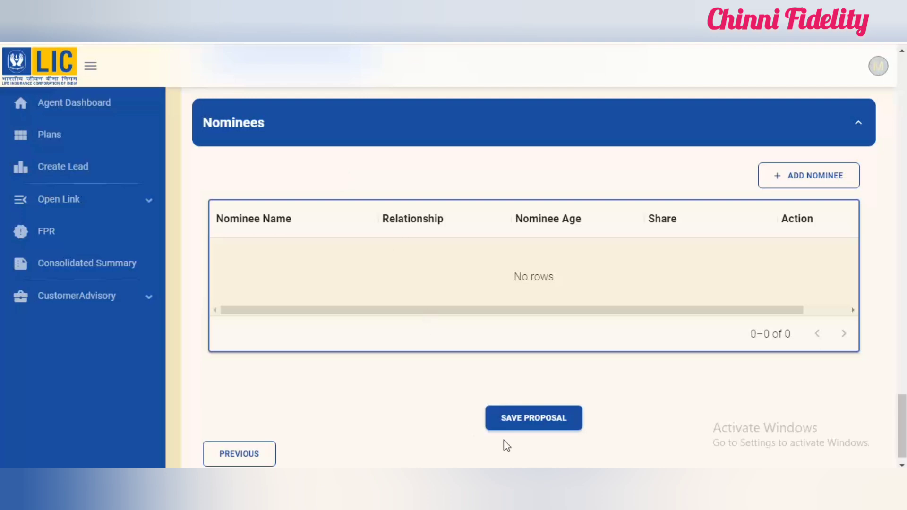
Step: Save the proposal and choose No for uploading the customer's documents
left_click(522, 436)
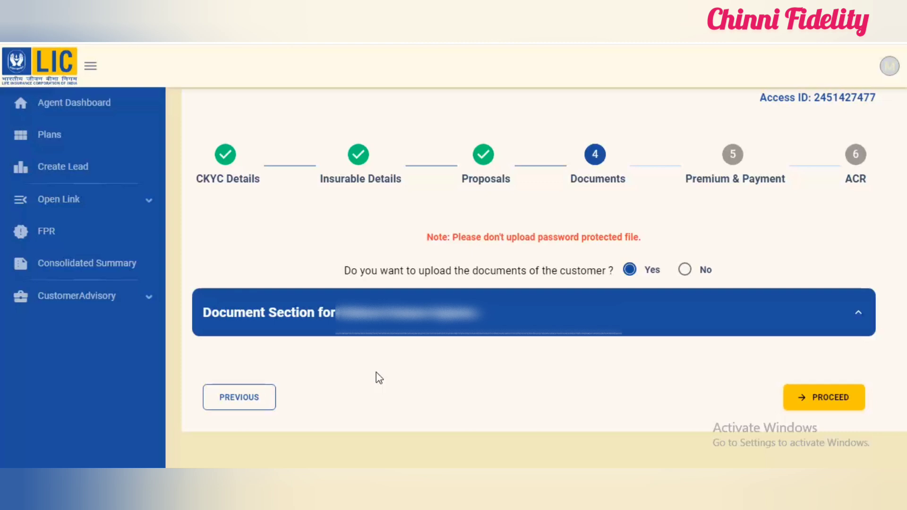
left_click(684, 271)
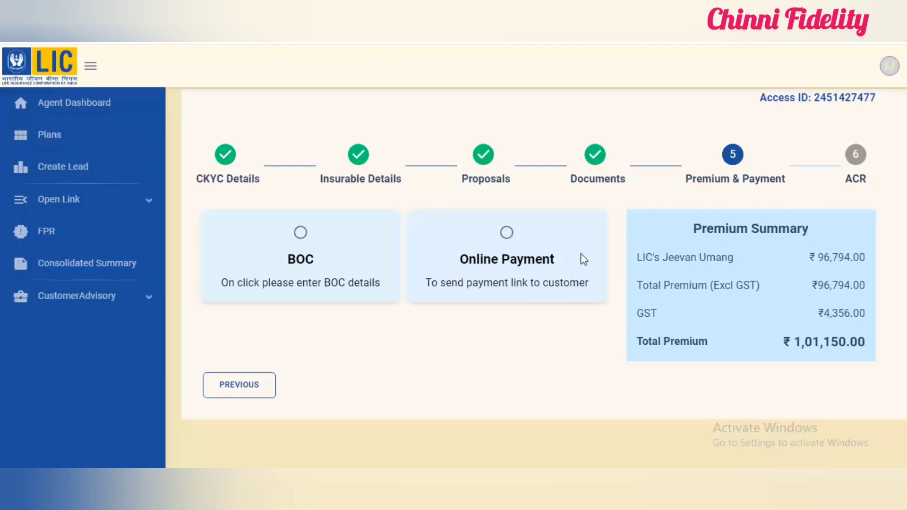
Step: Select Online Payment as the way to collect the Jeevan Umang premium
left_click(507, 232)
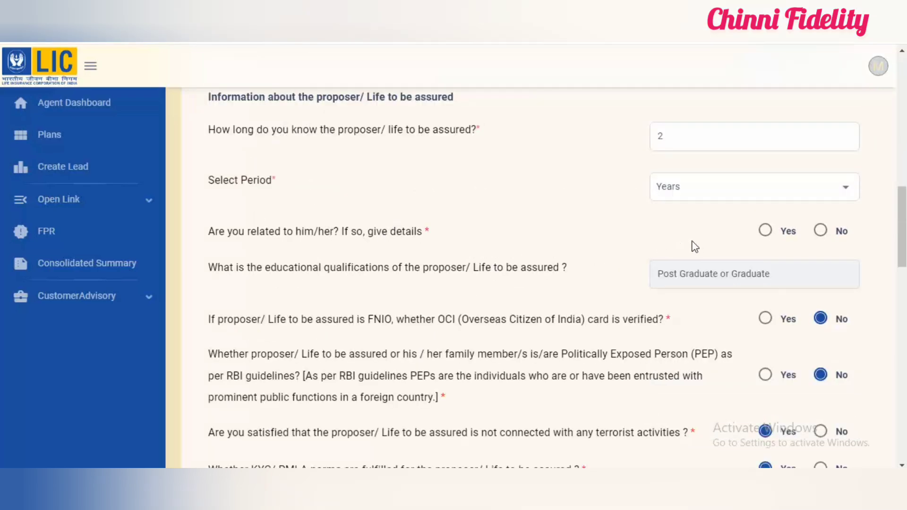
Step: Answer No to being related to the proposer in the ACR and accept the declaration that the statements are true
left_click(821, 231)
scroll(373, 170, "down", 15)
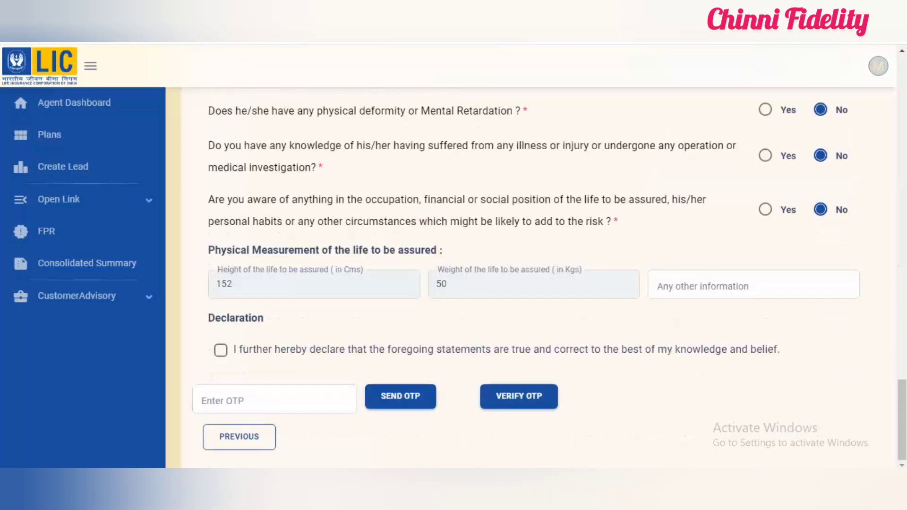
left_click(221, 351)
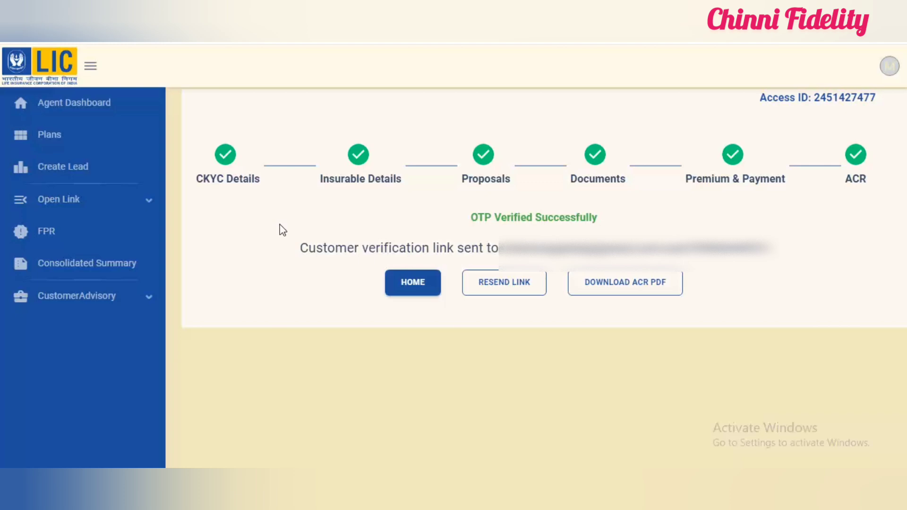
Step: Go through the proposal declaration on the customer's verification page and select Paytm as the payment method
left_click(330, 9)
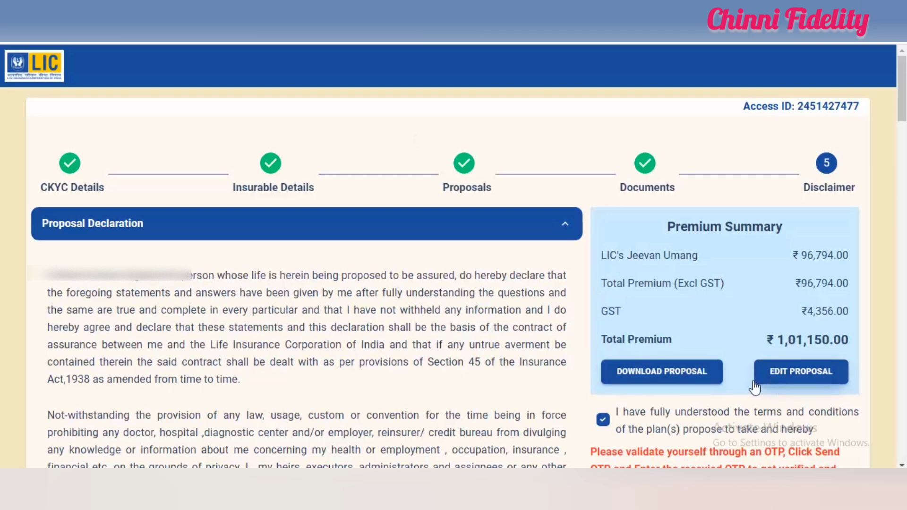
scroll(517, 390, "down", 2)
scroll(517, 390, "down", 3)
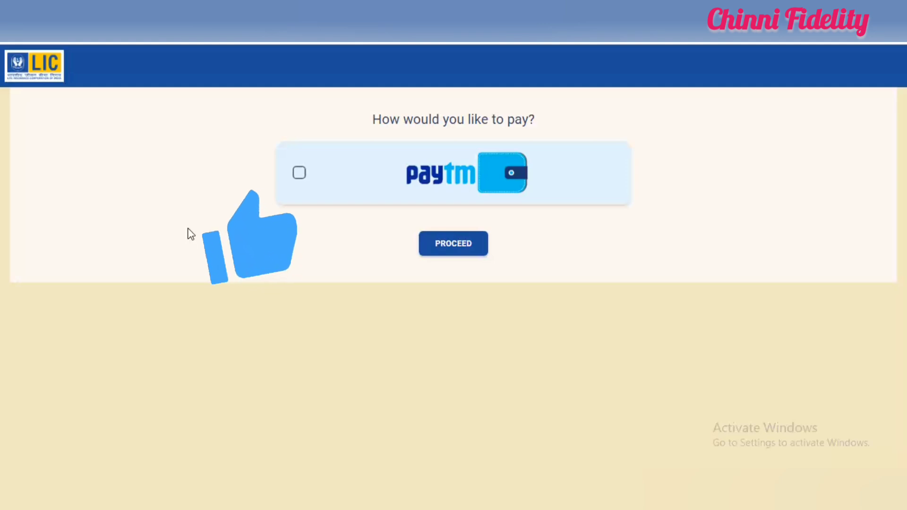
left_click(298, 175)
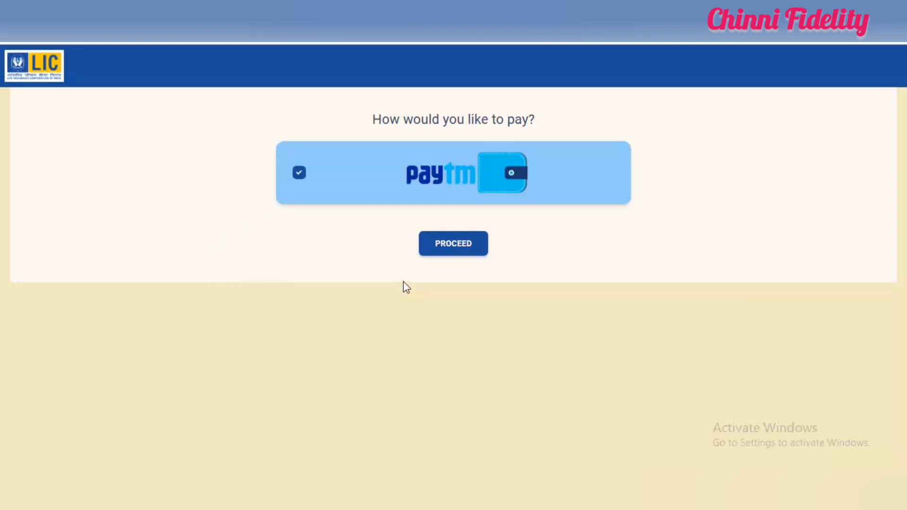